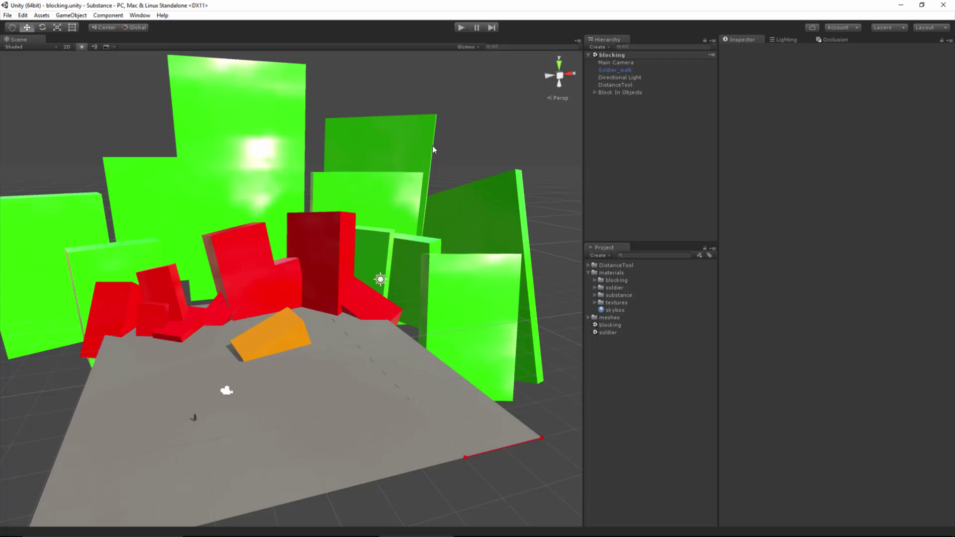
# Step: Inspect ground tiles such as Plane (2), the green slab Cube (15) and red block Cube (18)
pyautogui.moveTo(337, 420); pyautogui.dragTo(378, 391, button='middle')
pyautogui.click(518, 397)
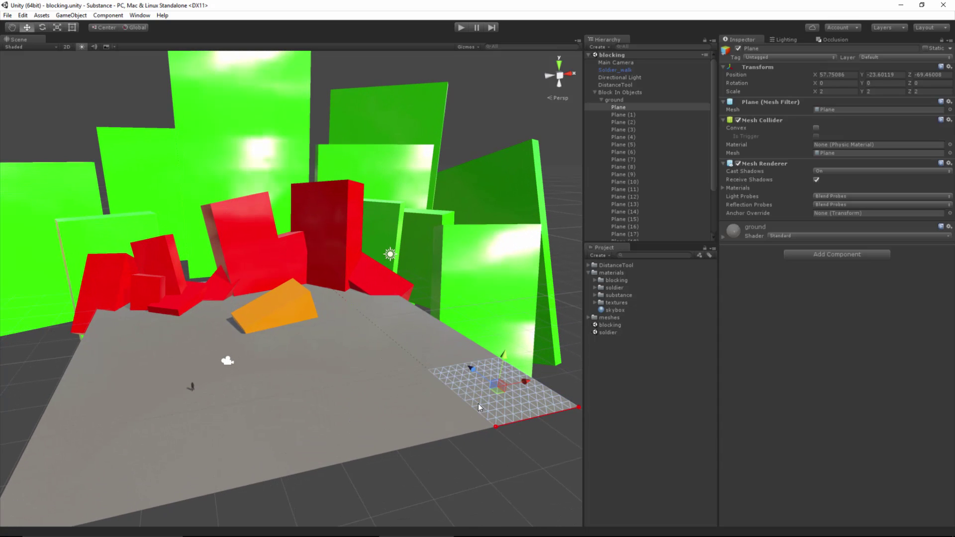
pyautogui.click(439, 410)
pyautogui.click(325, 430)
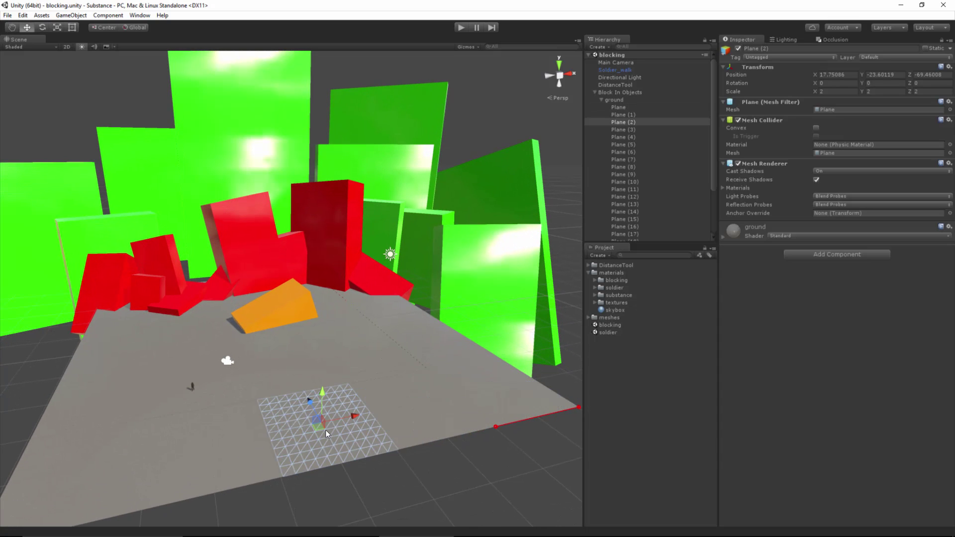
pyautogui.click(483, 271)
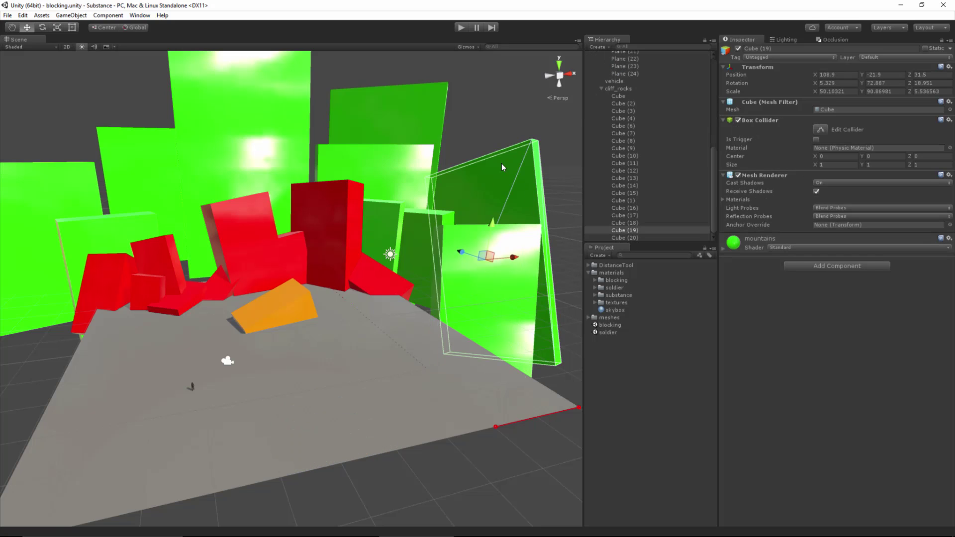
pyautogui.click(412, 164)
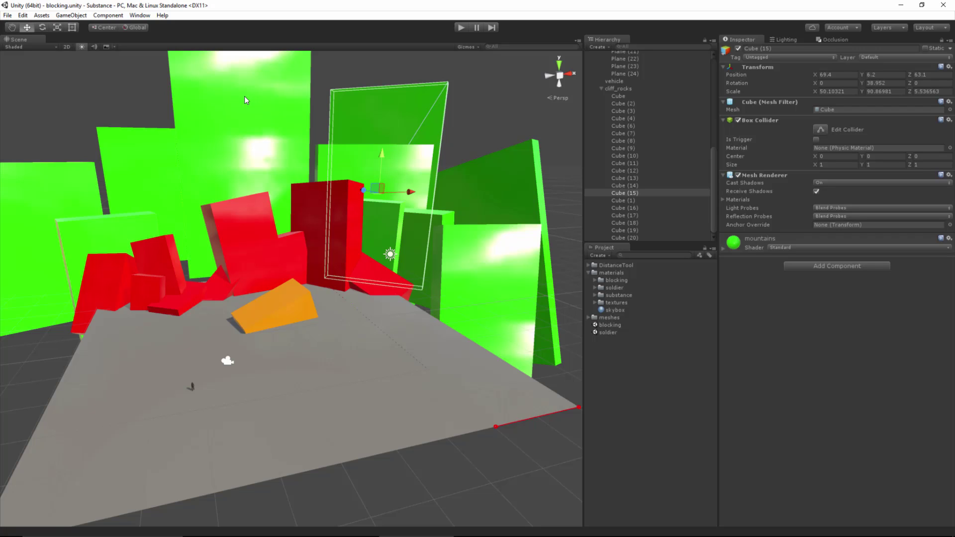
pyautogui.click(244, 221)
pyautogui.click(317, 225)
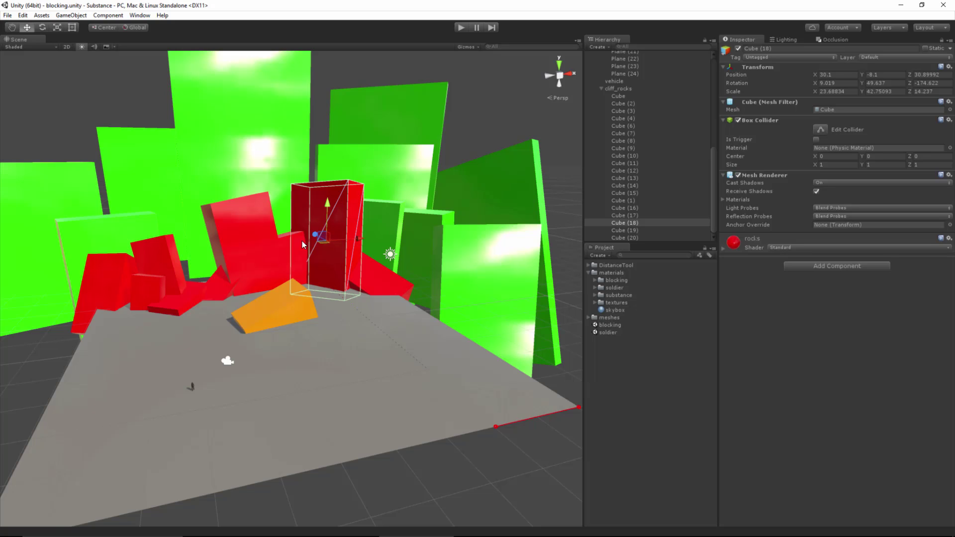
# Step: Inspect the soldier figure, the orange vehicle and an edge ground tile, framing the view on each
pyautogui.click(192, 388)
pyautogui.press('f')
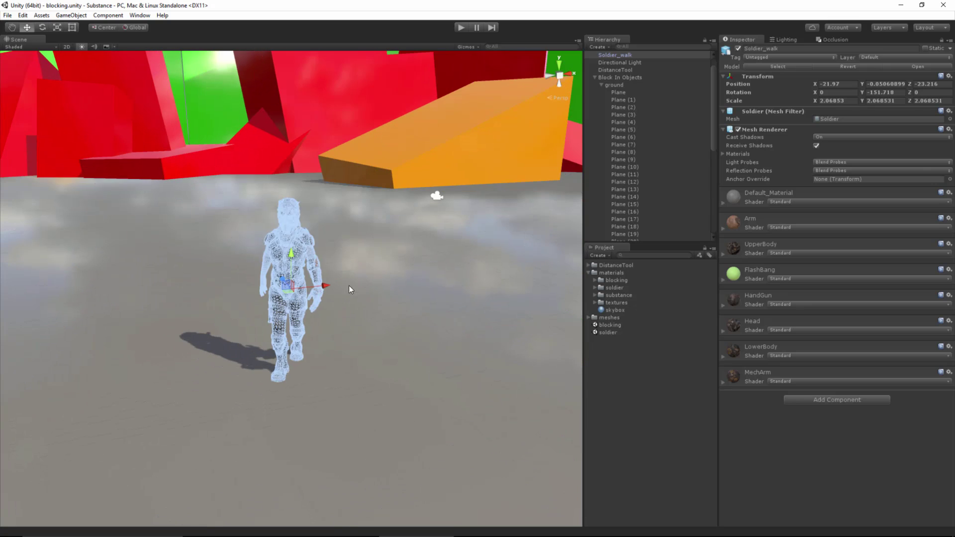
pyautogui.keyDown('alt'); pyautogui.moveTo(345, 312); pyautogui.dragTo(351, 300); pyautogui.keyUp('alt')
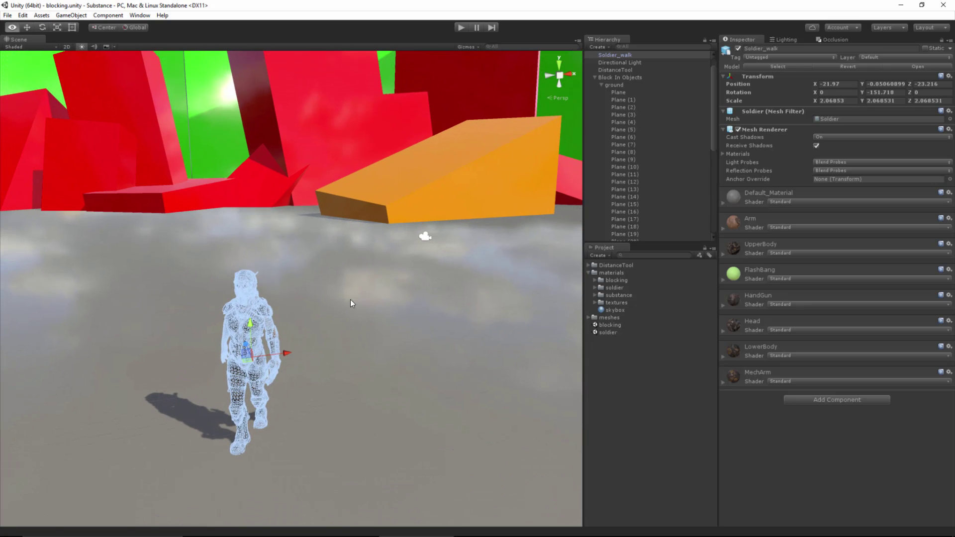
pyautogui.click(442, 163)
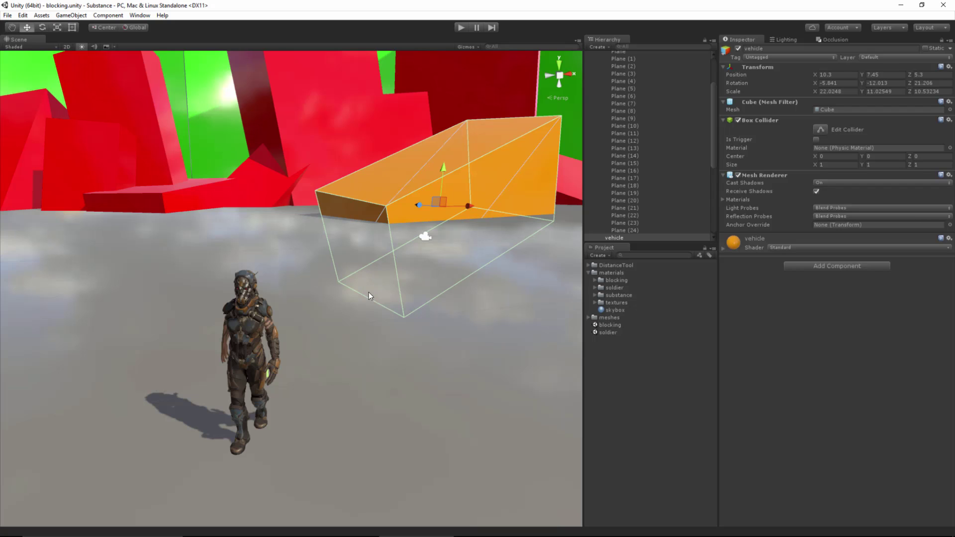
pyautogui.keyDown('alt'); pyautogui.moveTo(369, 291); pyautogui.dragTo(351, 333); pyautogui.keyUp('alt')
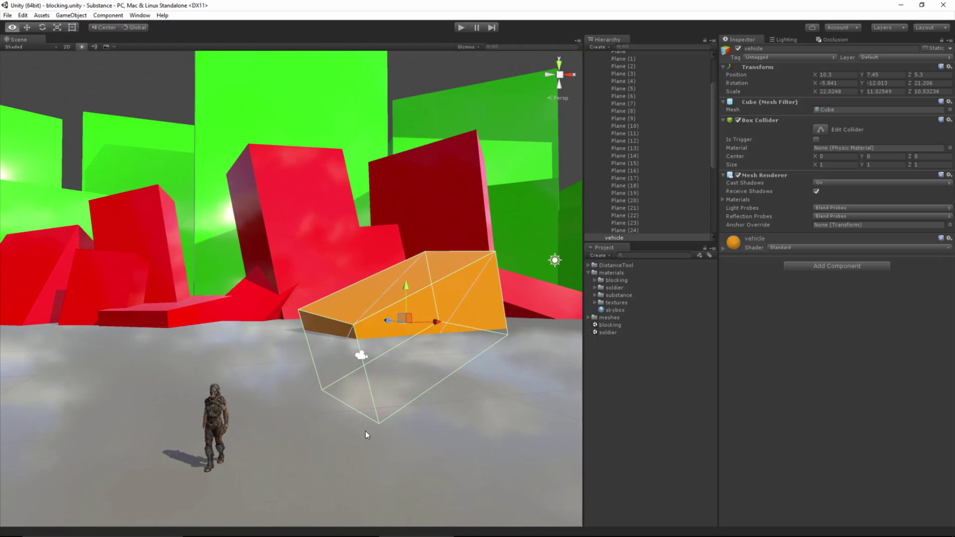
pyautogui.keyDown('alt'); pyautogui.moveTo(460, 444); pyautogui.dragTo(466, 351); pyautogui.keyUp('alt')
pyautogui.click(497, 356)
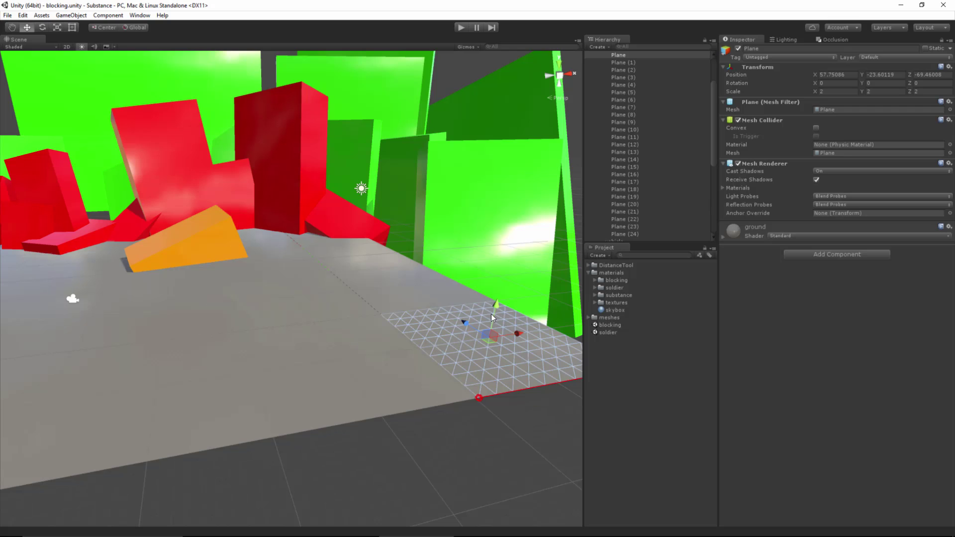
pyautogui.keyDown('alt'); pyautogui.moveTo(491, 314); pyautogui.dragTo(408, 234); pyautogui.keyUp('alt')
pyautogui.moveTo(715, 100); pyautogui.dragTo(709, 58)
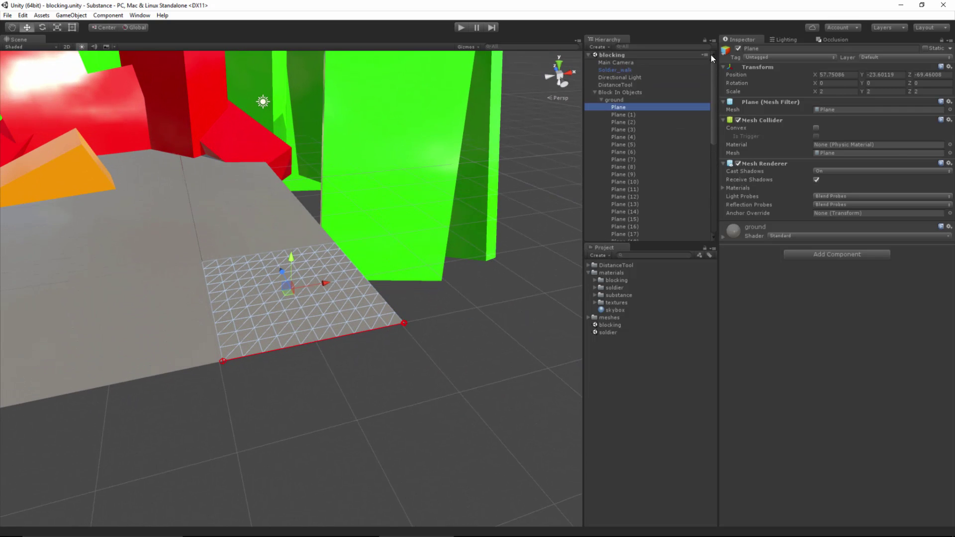
# Step: Collapse the ground and cliff_rocks groups, then deactivate cliff_rocks, vehicle and Soldier_walk
pyautogui.click(601, 100)
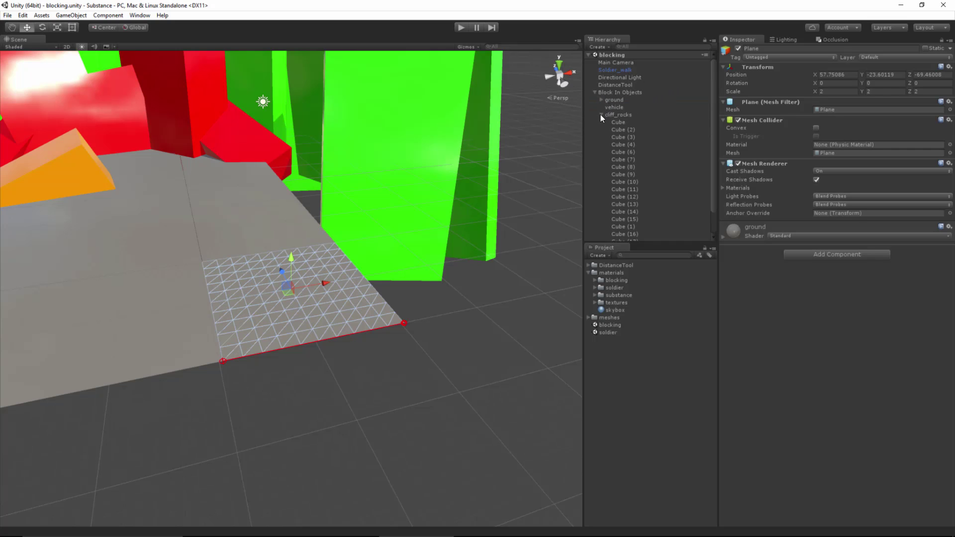
pyautogui.click(602, 115)
pyautogui.click(616, 115)
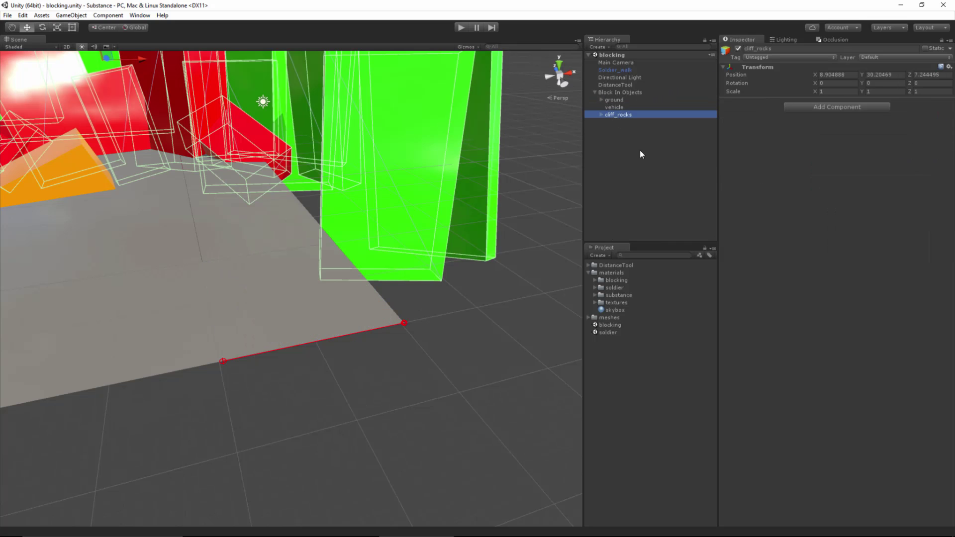
pyautogui.click(738, 48)
pyautogui.click(631, 105)
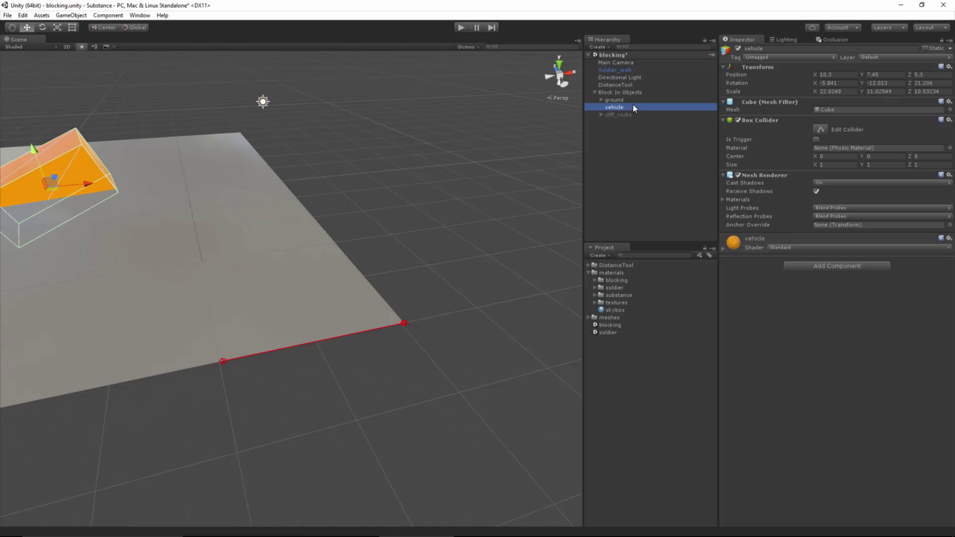
pyautogui.click(738, 49)
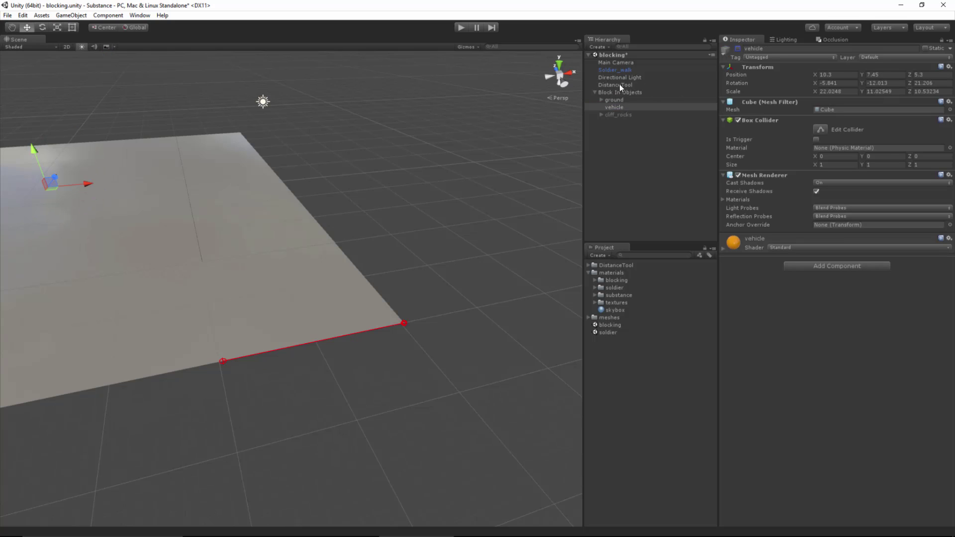
pyautogui.click(703, 69)
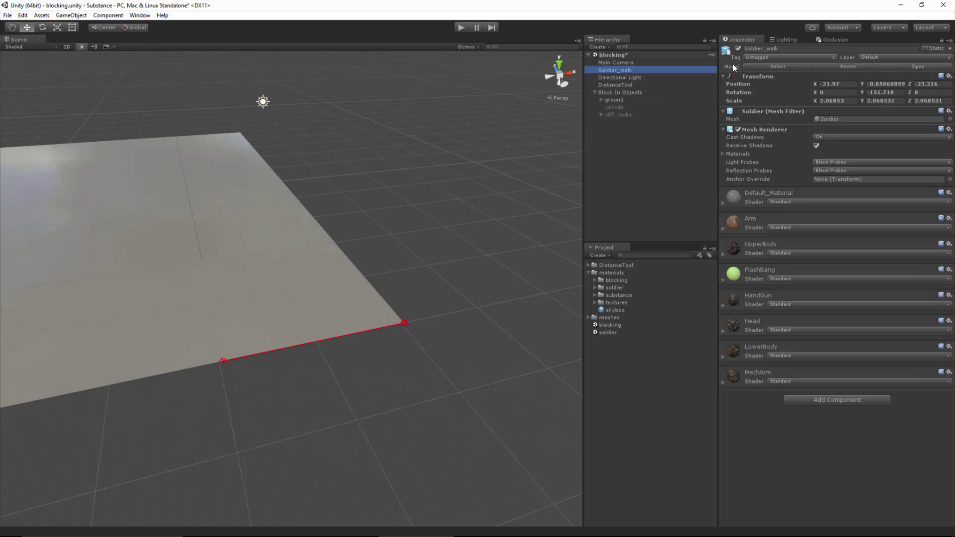
pyautogui.click(738, 49)
# Step: Select a ground tile and orbit in to view the remaining grey ground
pyautogui.click(328, 291)
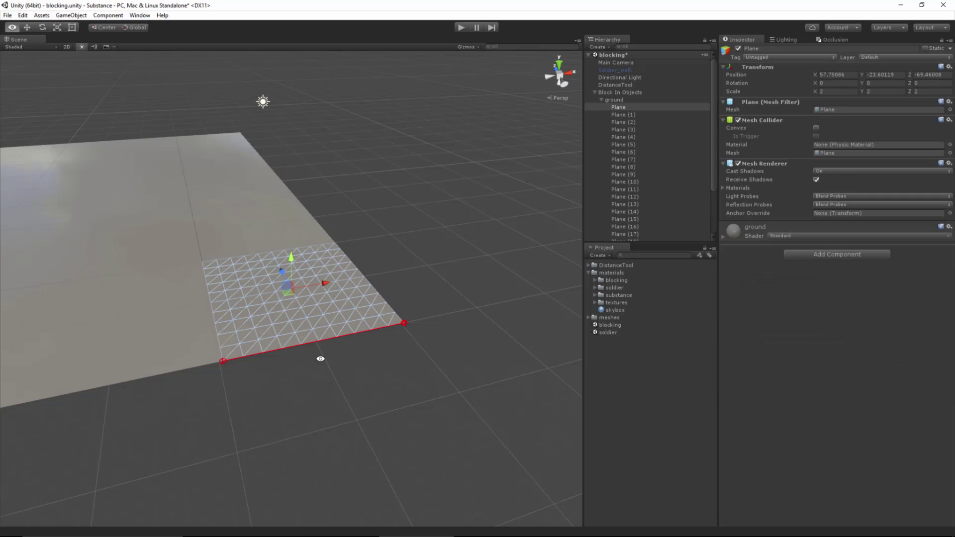
pyautogui.keyDown('alt'); pyautogui.moveTo(319, 367); pyautogui.dragTo(403, 371); pyautogui.keyUp('alt')
pyautogui.moveTo(403, 372)
pyautogui.keyDown('alt'); pyautogui.mouseDown(button='right')
pyautogui.moveTo(374, 352)
pyautogui.moveTo(380, 373)
pyautogui.moveTo(413, 369)
pyautogui.mouseUp(button='right'); pyautogui.keyUp('alt')
pyautogui.click(71, 15)
pyautogui.moveTo(58, 48)
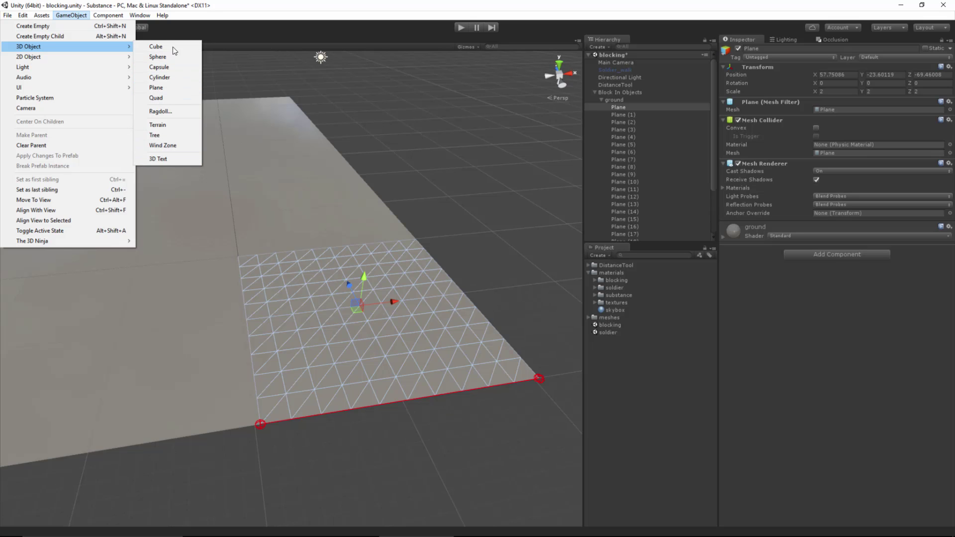
pyautogui.click(378, 340)
pyautogui.click(193, 351)
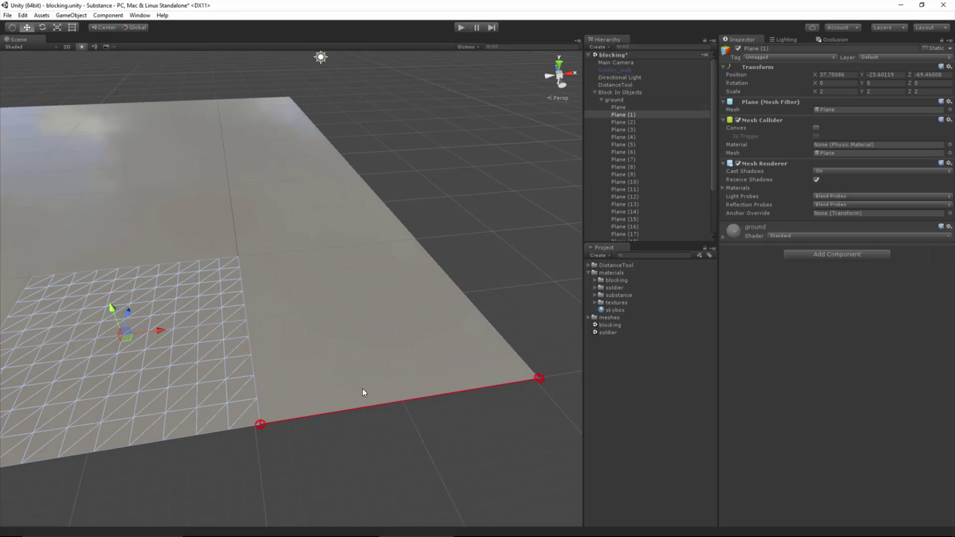
pyautogui.moveTo(377, 392); pyautogui.dragTo(328, 345, button='right')
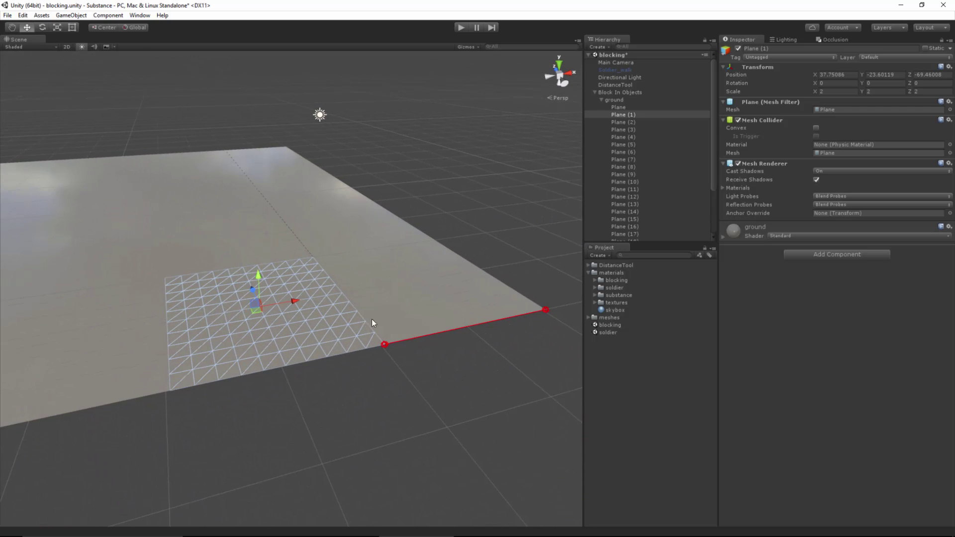
pyautogui.click(387, 310)
pyautogui.click(199, 332)
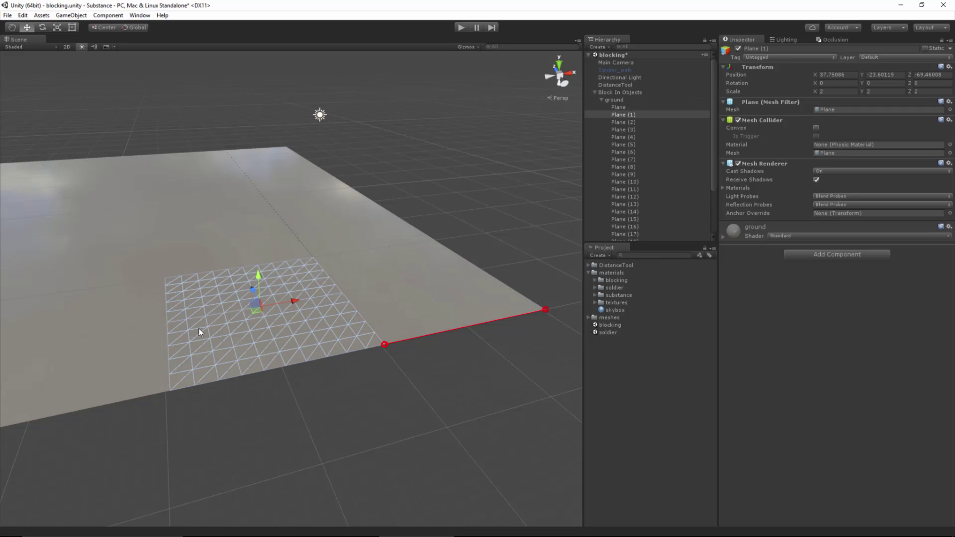
pyautogui.click(118, 343)
pyautogui.moveTo(337, 333)
pyautogui.mouseDown(button='middle')
pyautogui.moveTo(243, 324)
pyautogui.moveTo(349, 334)
pyautogui.mouseUp(button='middle')
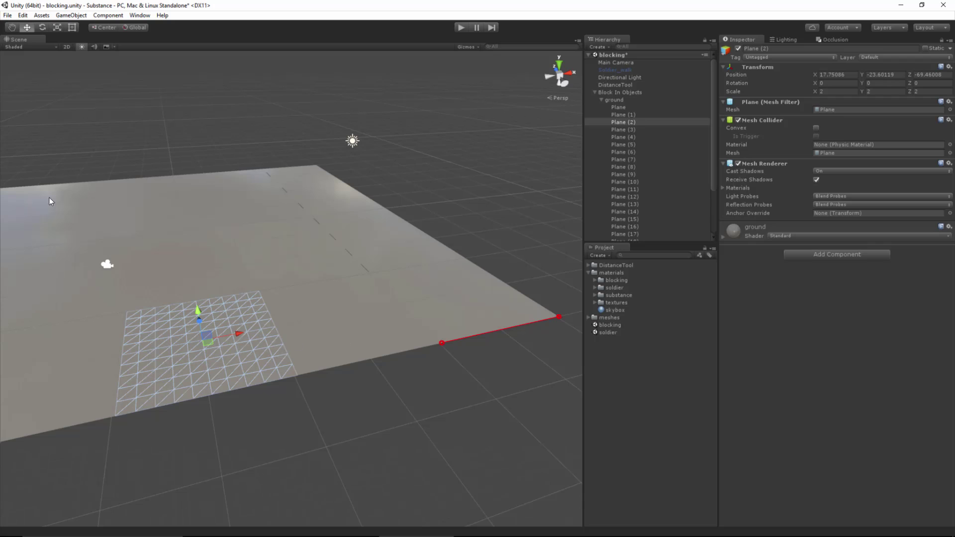
pyautogui.click(340, 328)
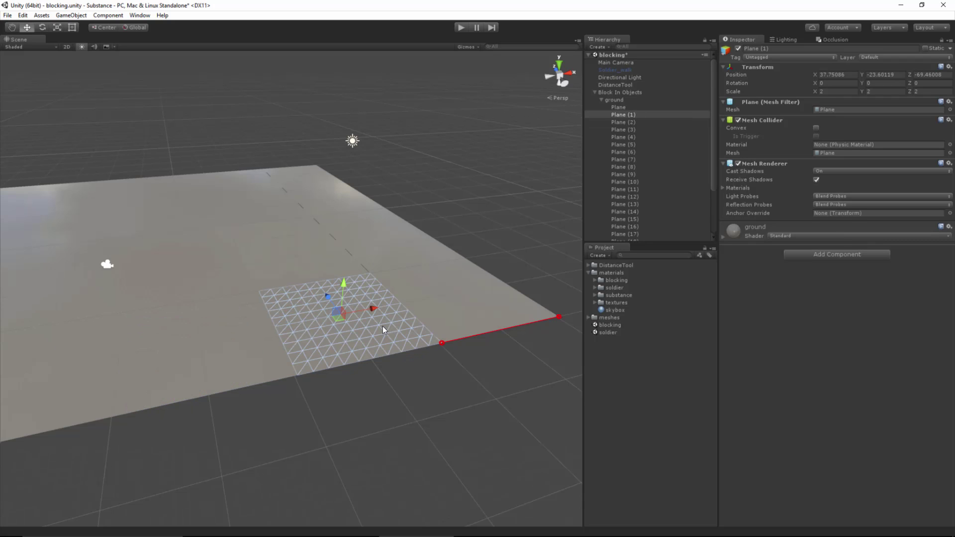
pyautogui.click(459, 326)
pyautogui.click(350, 318)
pyautogui.click(210, 349)
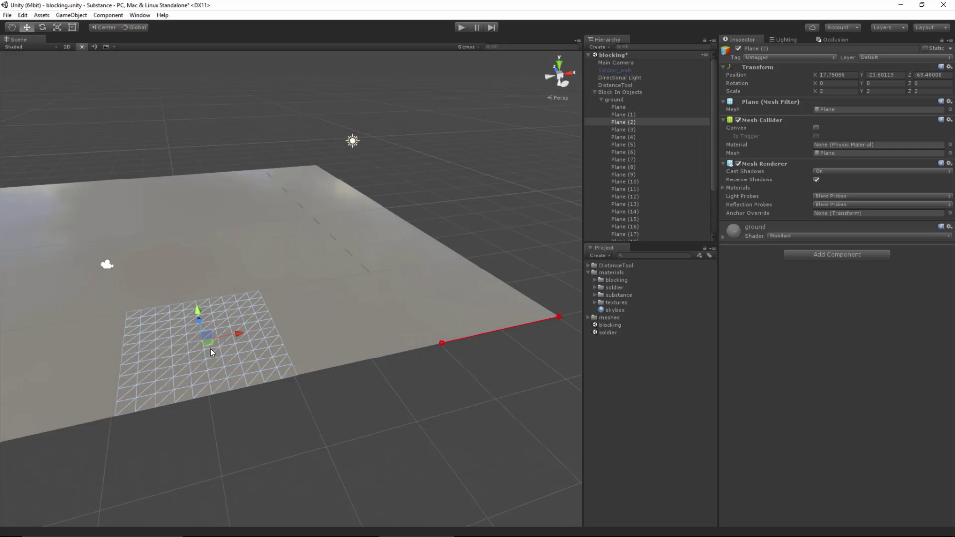
pyautogui.click(330, 343)
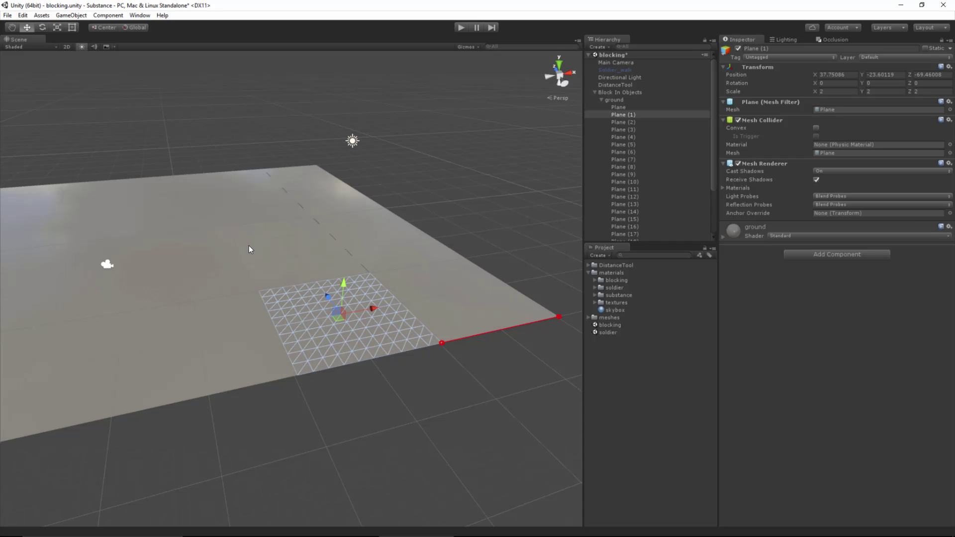
pyautogui.keyDown('alt'); pyautogui.moveTo(198, 326); pyautogui.dragTo(292, 266); pyautogui.keyUp('alt')
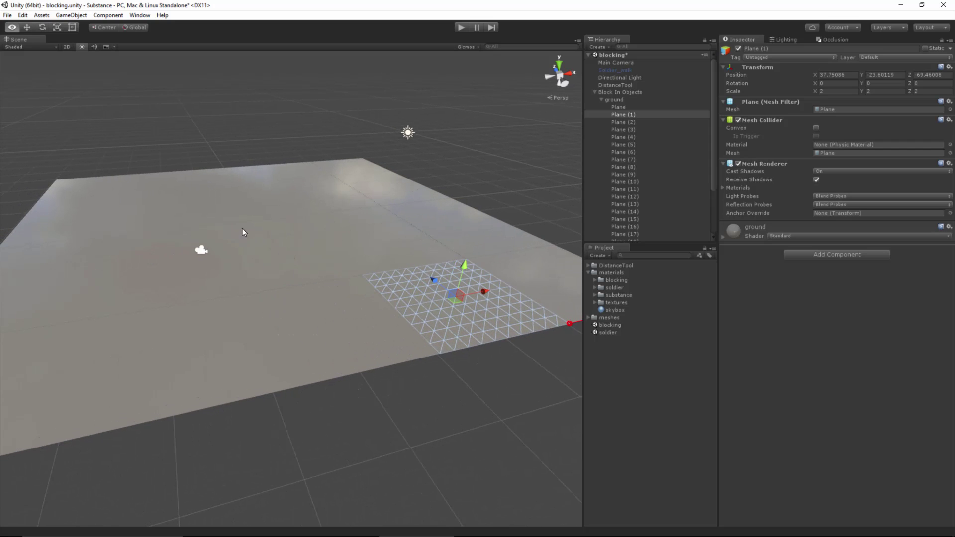
# Step: Switch to the Move tool, select Main Camera, then select and frame the ground Plane with F
pyautogui.press('w')
pyautogui.click(201, 249)
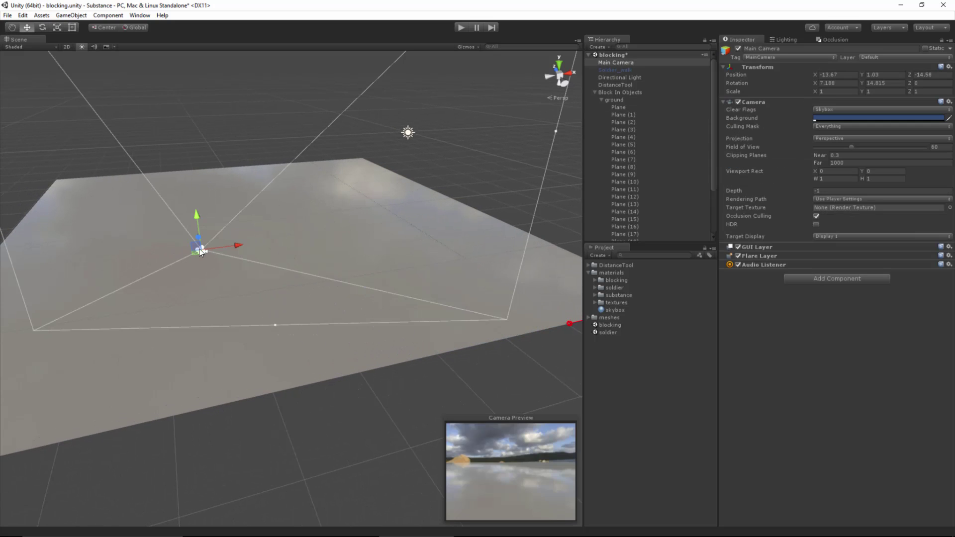
pyautogui.click(261, 195)
pyautogui.press('f')
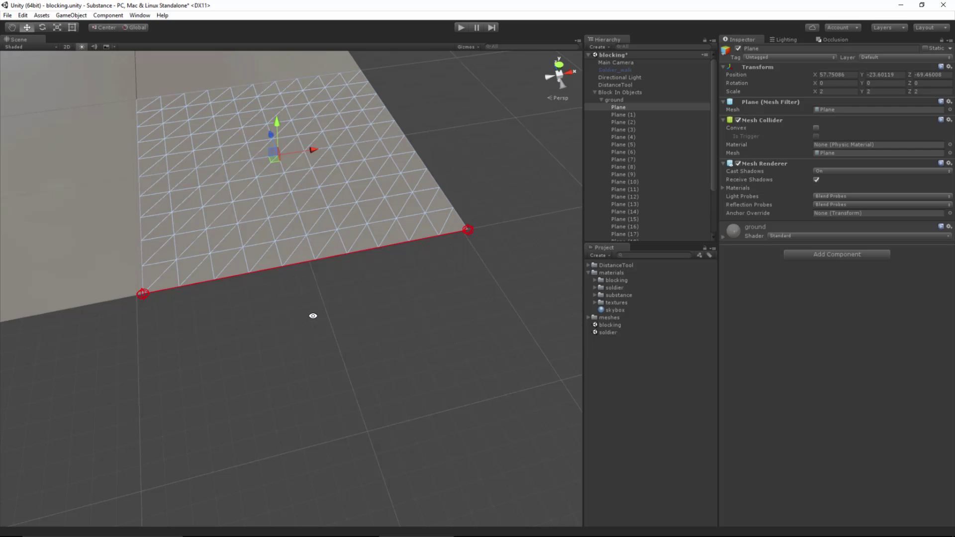
pyautogui.scroll(1, 314, 321)
pyautogui.moveTo(253, 397); pyautogui.dragTo(336, 313, button='right')
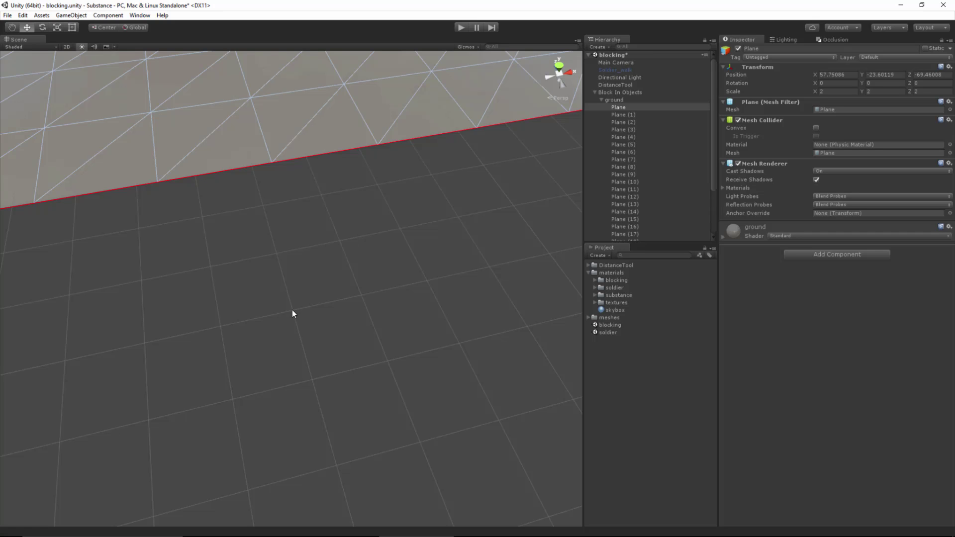
pyautogui.press('q')
pyautogui.scroll(-3, 252, 297)
pyautogui.moveTo(251, 296); pyautogui.dragTo(341, 324)
pyautogui.press('w')
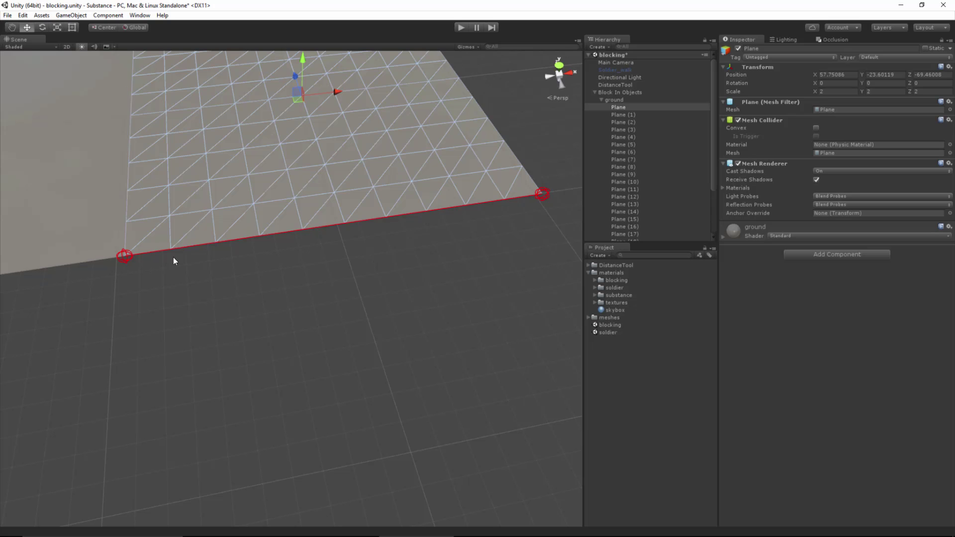
pyautogui.keyDown('alt'); pyautogui.moveTo(427, 235); pyautogui.dragTo(320, 294); pyautogui.keyUp('alt')
pyautogui.scroll(1, 321, 294)
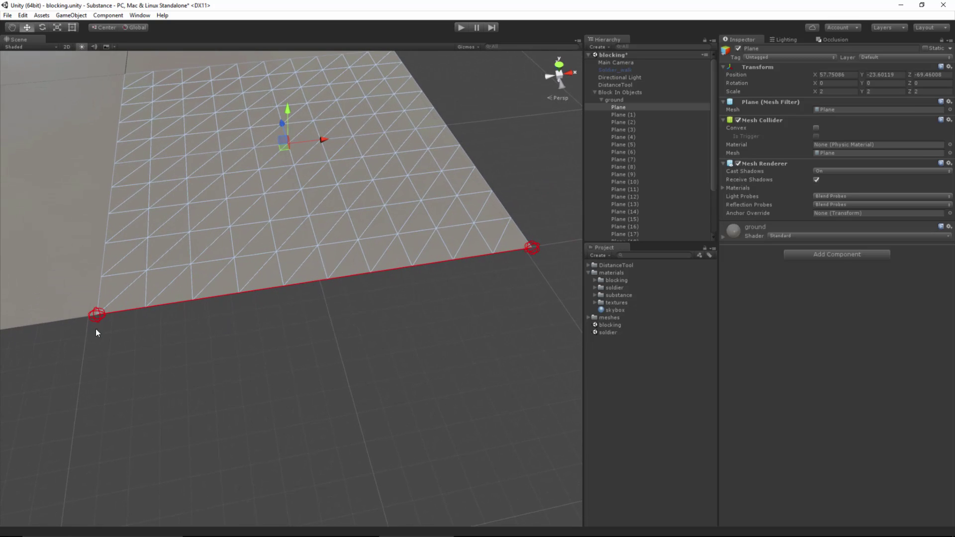
pyautogui.moveTo(192, 312); pyautogui.dragTo(163, 330, button='middle')
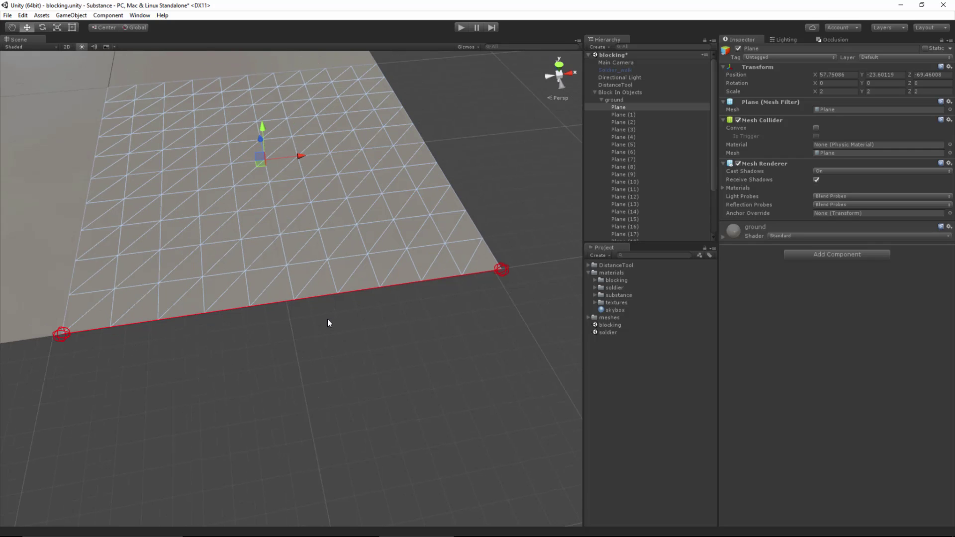
# Step: Check the DistanceTool readout of 20 units = 2560 px along the Plane's near edge
pyautogui.click(610, 85)
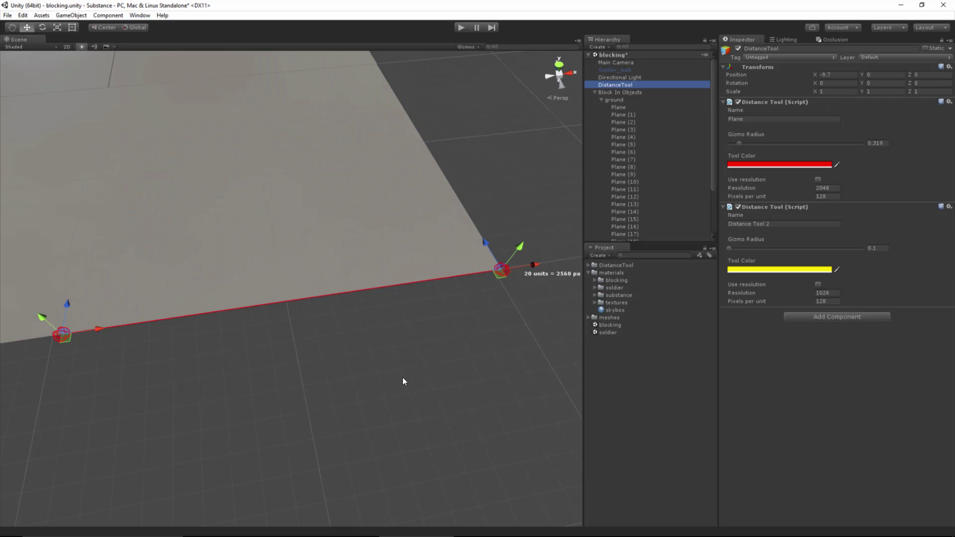
pyautogui.moveTo(403, 376); pyautogui.dragTo(386, 365, button='middle')
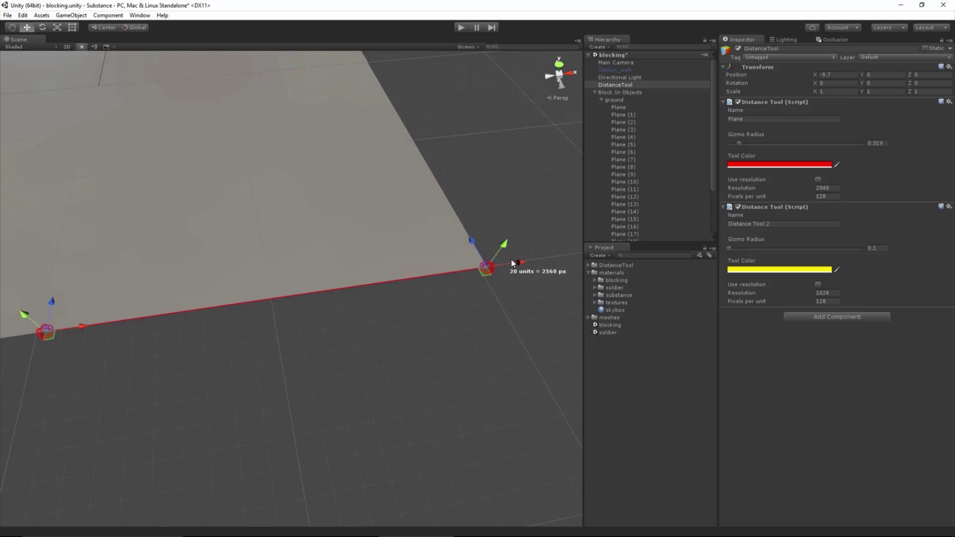
pyautogui.moveTo(119, 330); pyautogui.dragTo(171, 333, button='middle')
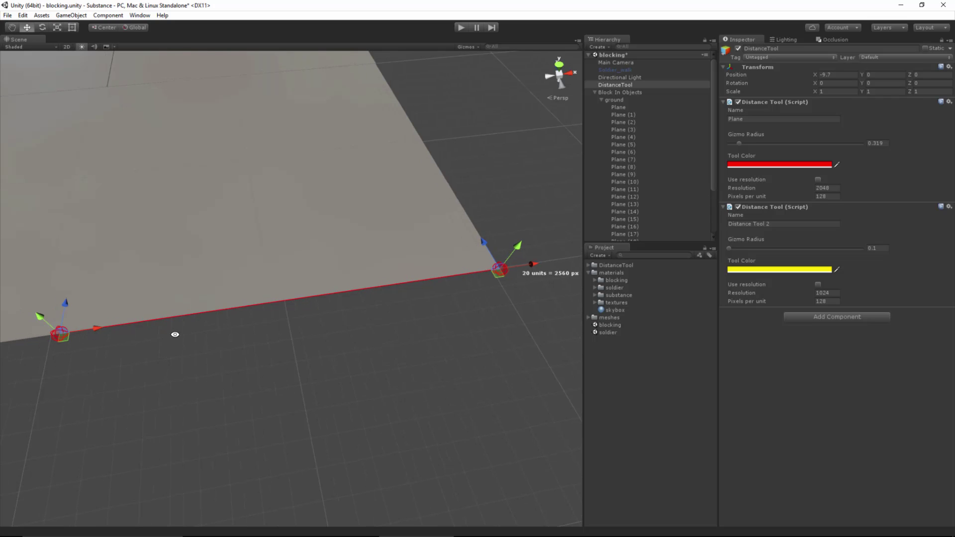
pyautogui.click(168, 257)
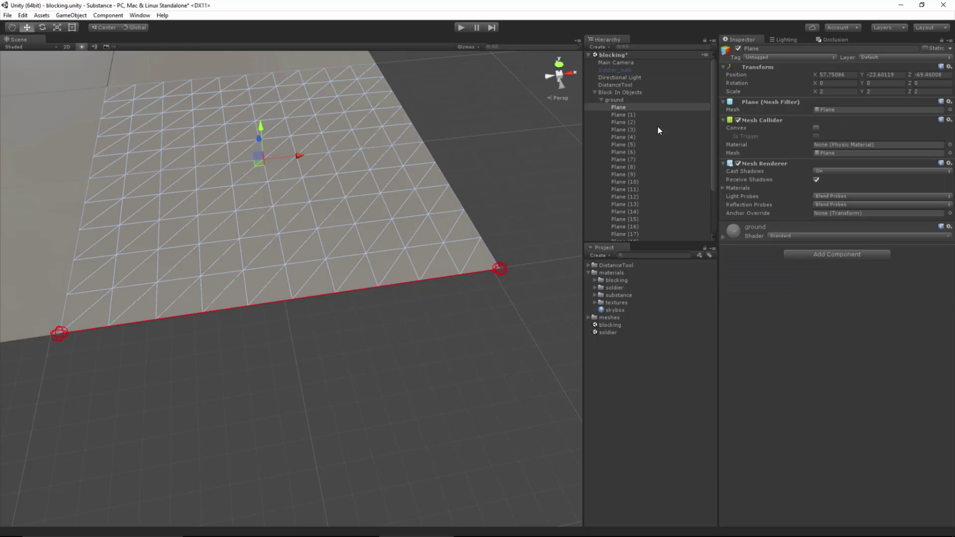
pyautogui.click(625, 84)
pyautogui.keyDown('alt'); pyautogui.moveTo(472, 305); pyautogui.dragTo(455, 296); pyautogui.keyUp('alt')
pyautogui.keyDown('alt'); pyautogui.moveTo(288, 224); pyautogui.dragTo(455, 263); pyautogui.keyUp('alt')
pyautogui.keyDown('alt'); pyautogui.moveTo(360, 373); pyautogui.dragTo(292, 254); pyautogui.keyUp('alt')
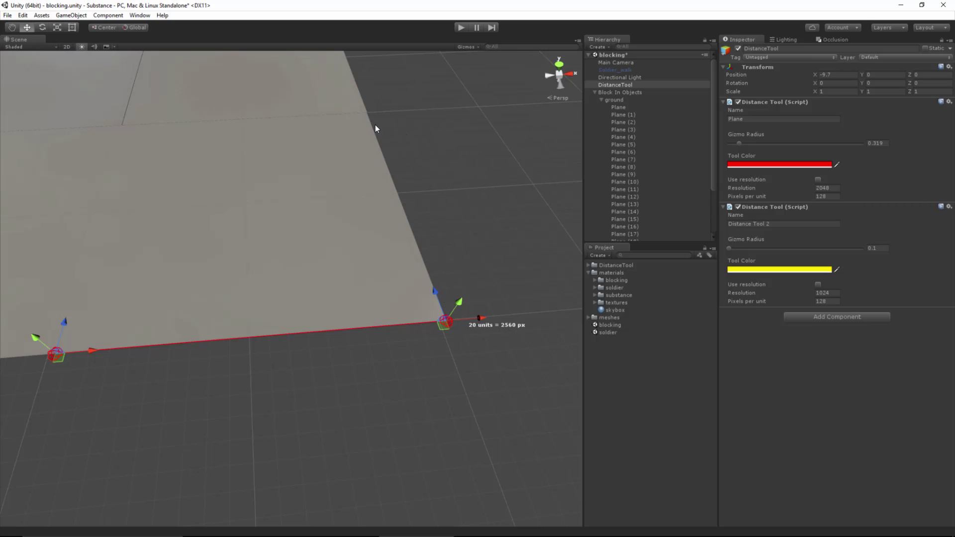
pyautogui.click(131, 183)
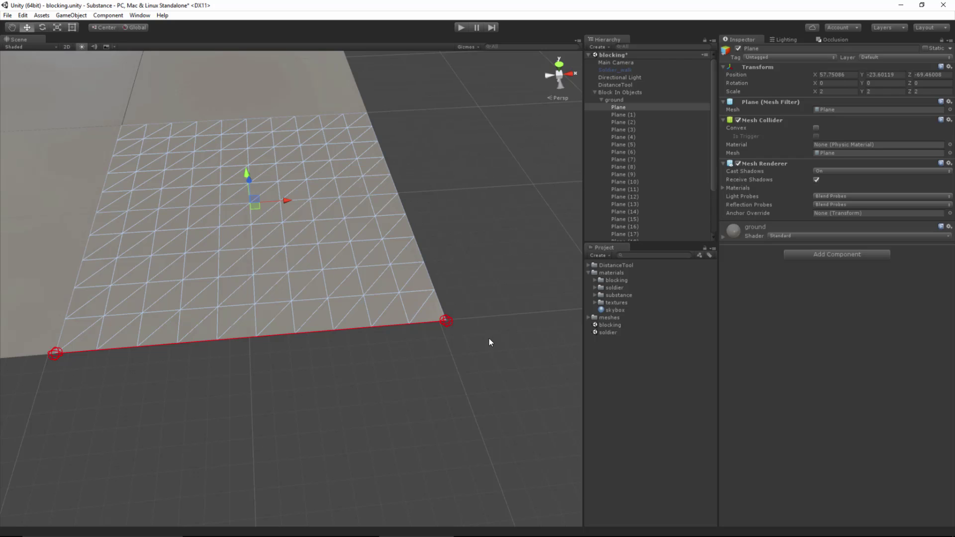
pyautogui.click(627, 86)
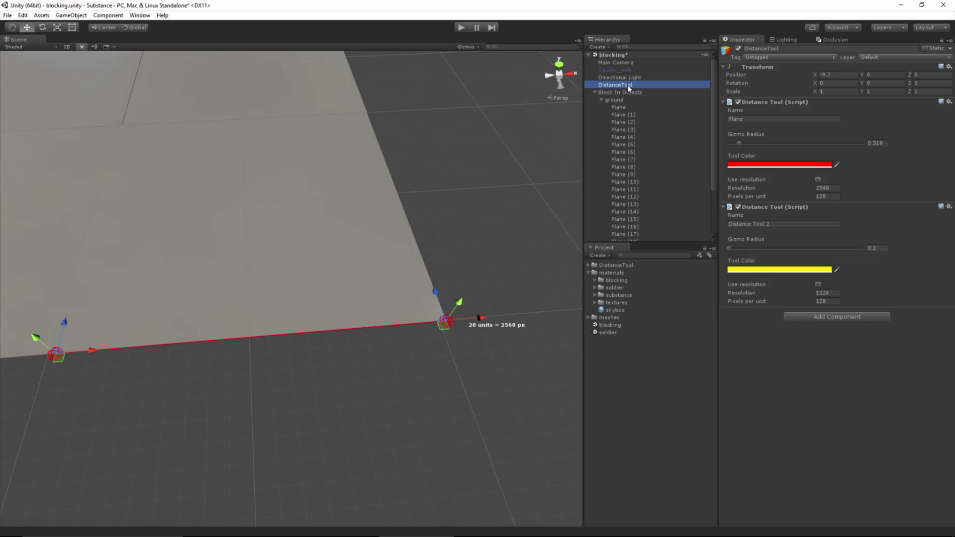
# Step: Reactivate Soldier_walk and move it along X onto the Plane, to X 41.54
pyautogui.click(622, 72)
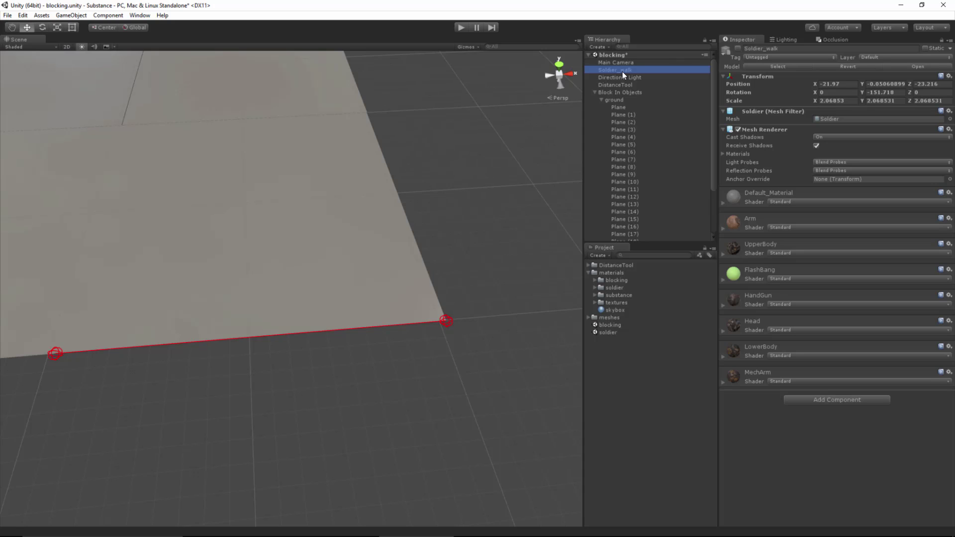
pyautogui.click(739, 48)
pyautogui.keyDown('alt'); pyautogui.moveTo(348, 351); pyautogui.dragTo(240, 283, button='right'); pyautogui.keyUp('alt')
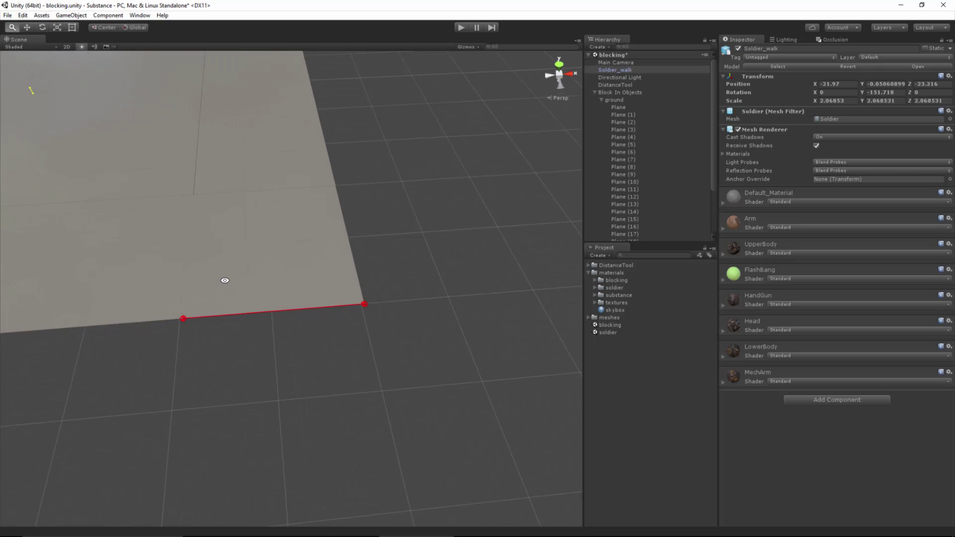
pyautogui.keyDown('alt'); pyautogui.moveTo(240, 283); pyautogui.dragTo(222, 230); pyautogui.keyUp('alt')
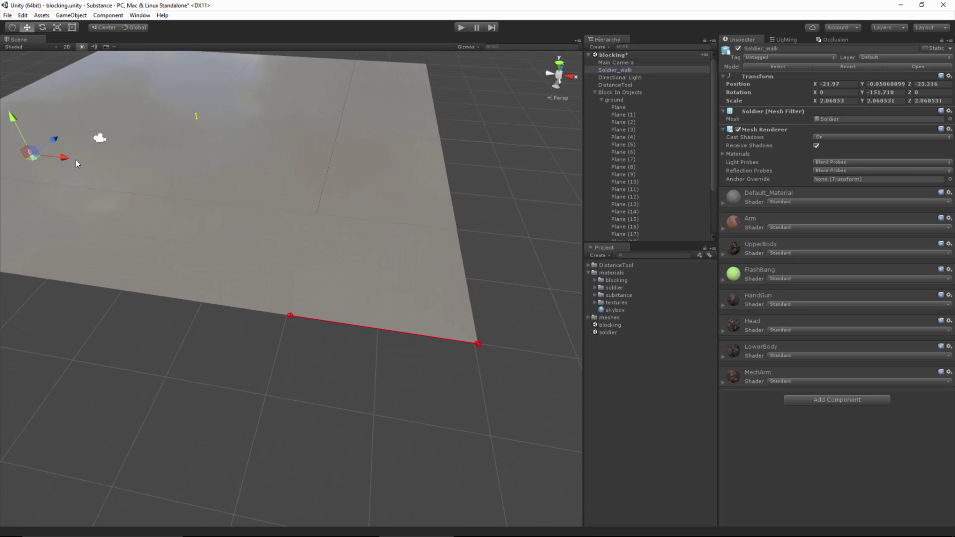
pyautogui.moveTo(63, 157); pyautogui.dragTo(479, 328)
pyautogui.keyDown('alt'); pyautogui.moveTo(479, 328); pyautogui.dragTo(206, 177, button='right'); pyautogui.keyUp('alt')
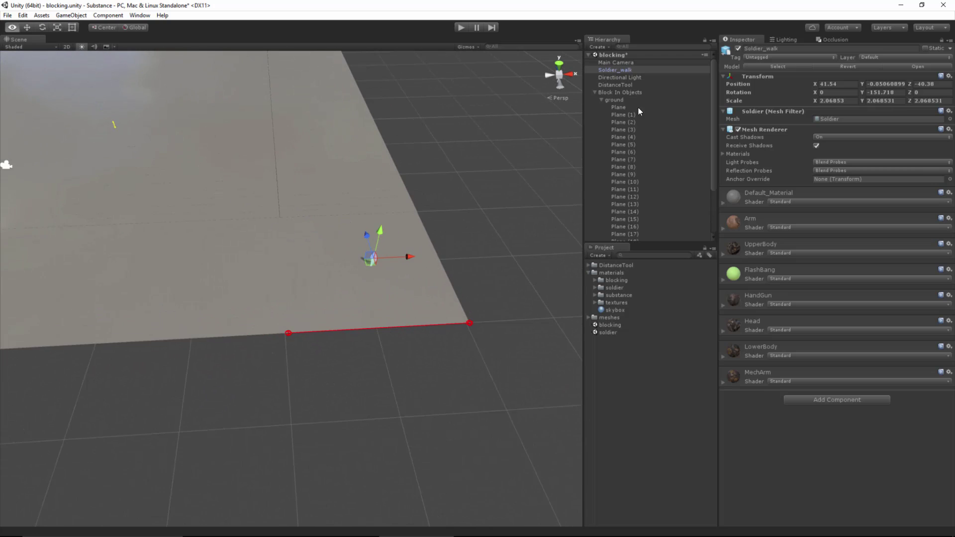
# Step: Remove the second Distance Tool (Script) component from DistanceTool
pyautogui.click(622, 85)
pyautogui.keyDown('alt'); pyautogui.moveTo(328, 222); pyautogui.dragTo(314, 214, button='right'); pyautogui.keyUp('alt')
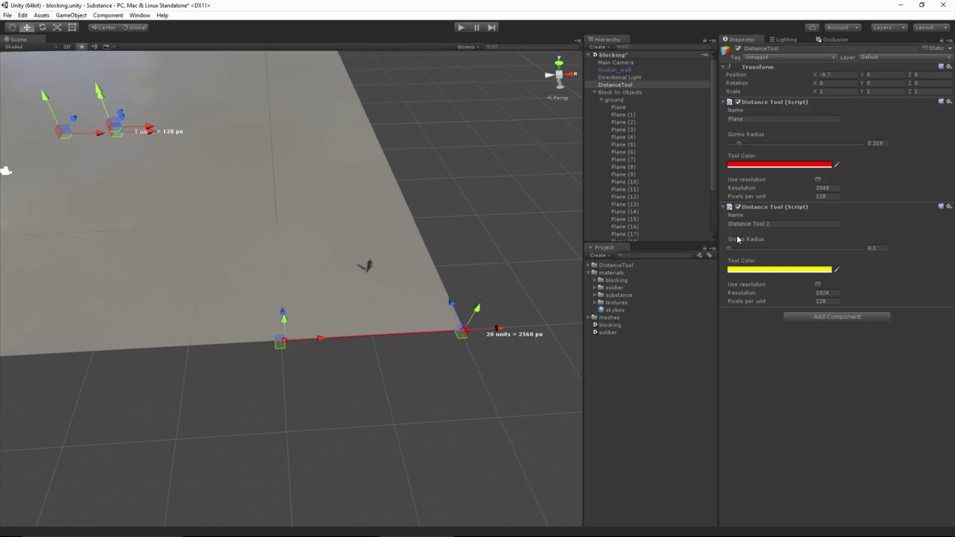
pyautogui.click(949, 207)
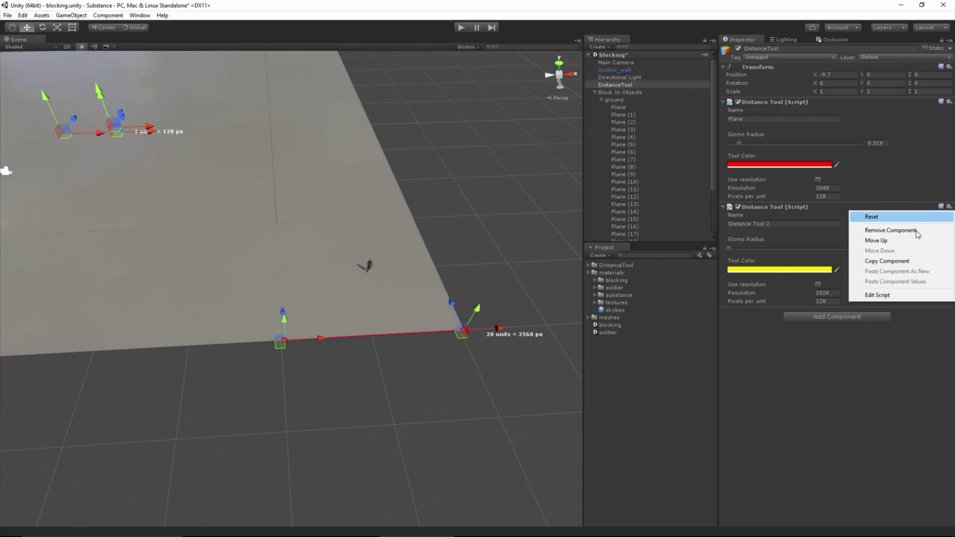
pyautogui.click(878, 230)
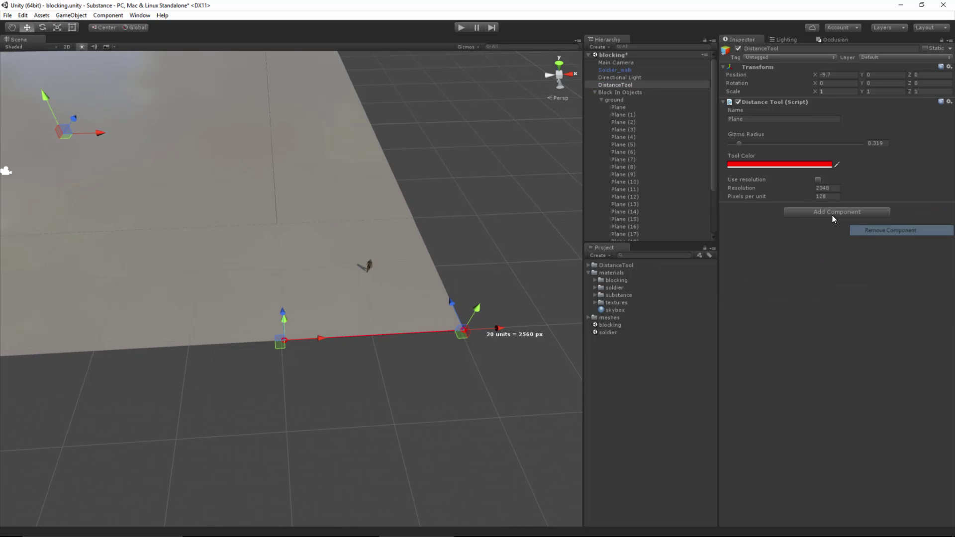
# Step: Add a new Distance Tool 3 via GameObject > The 3D Ninja > Create Distance Tool
pyautogui.click(617, 84)
pyautogui.click(71, 15)
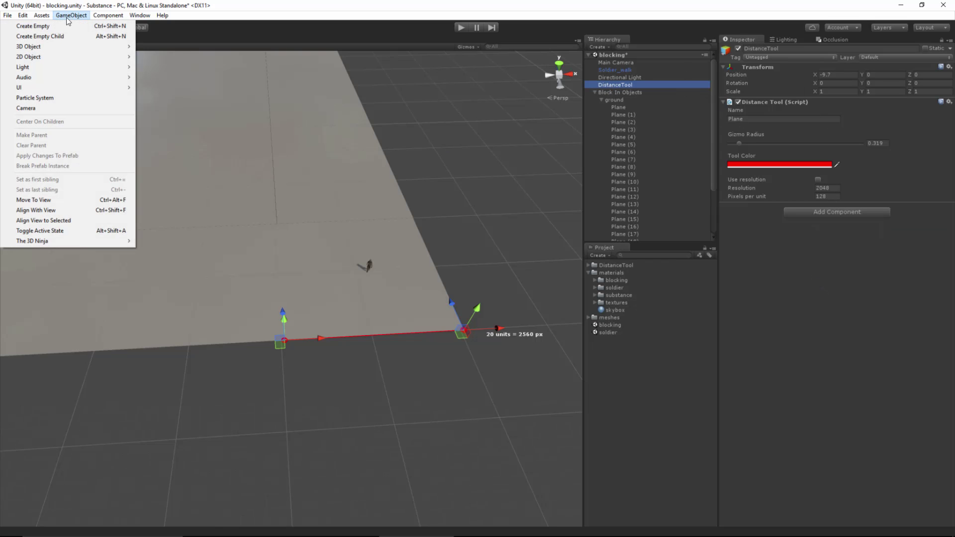
pyautogui.moveTo(40, 241)
pyautogui.click(171, 241)
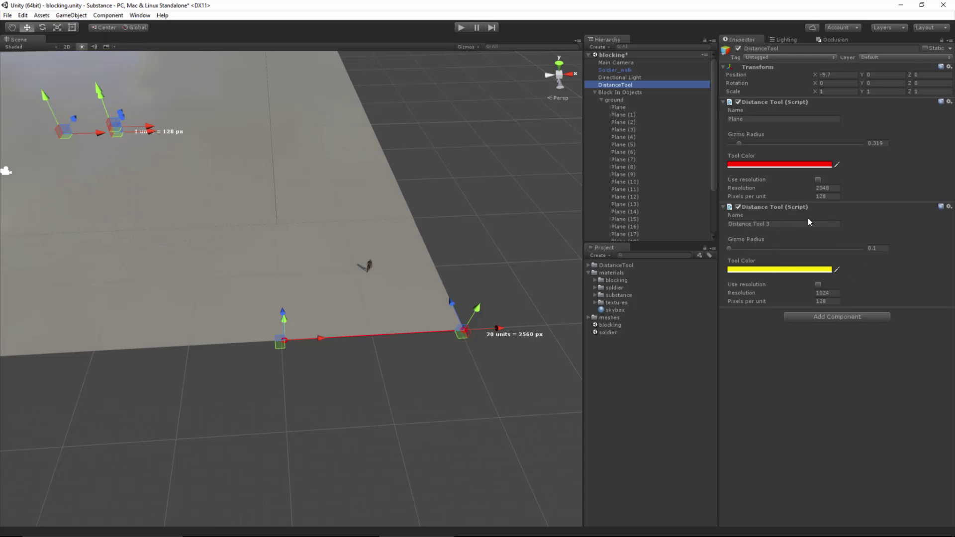
# Step: Drag the yellow line's endpoints to the soldier's feet and head, reading about 1.83 units
pyautogui.moveTo(143, 133); pyautogui.dragTo(368, 123)
pyautogui.moveTo(116, 131); pyautogui.dragTo(367, 273)
pyautogui.moveTo(330, 122); pyautogui.dragTo(450, 251)
pyautogui.moveTo(450, 252); pyautogui.dragTo(409, 331, button='right')
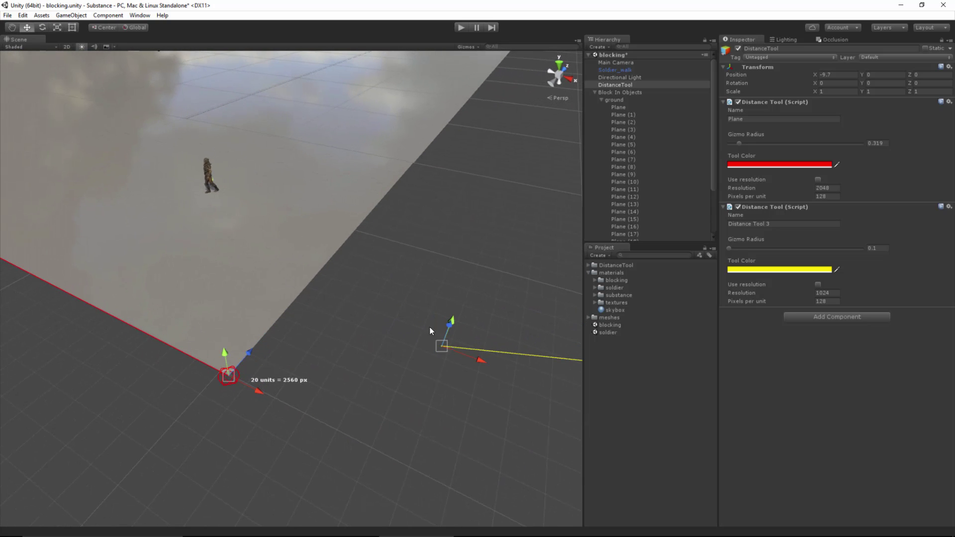
pyautogui.moveTo(432, 341); pyautogui.dragTo(211, 195)
pyautogui.moveTo(376, 366)
pyautogui.mouseDown(button='right')
pyautogui.moveTo(371, 351)
pyautogui.moveTo(368, 369)
pyautogui.mouseUp(button='right')
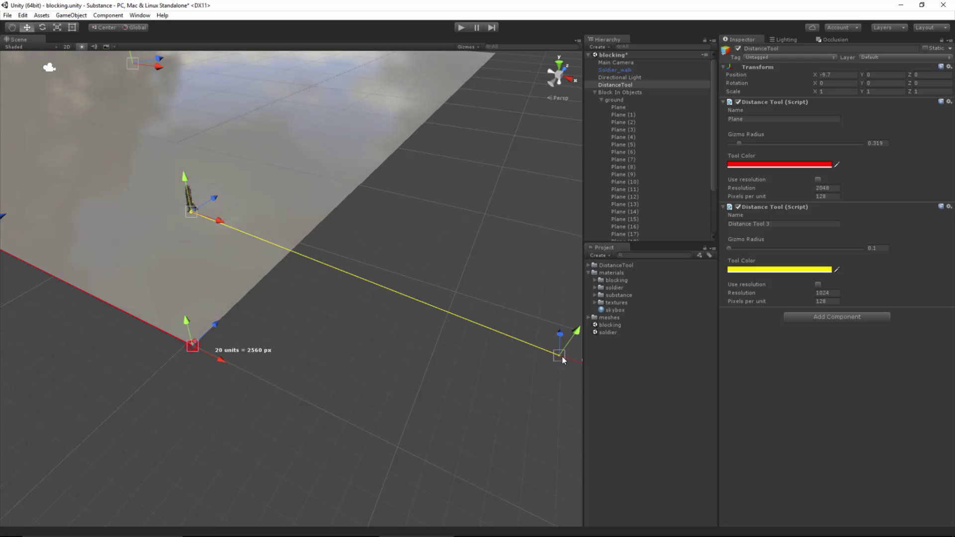
pyautogui.moveTo(204, 177); pyautogui.dragTo(189, 188)
# Step: In the Right ortho view, extend the yellow measurement to the head top, reading 2.009425 units
pyautogui.scroll(1, 241, 214)
pyautogui.scroll(8, 241, 214)
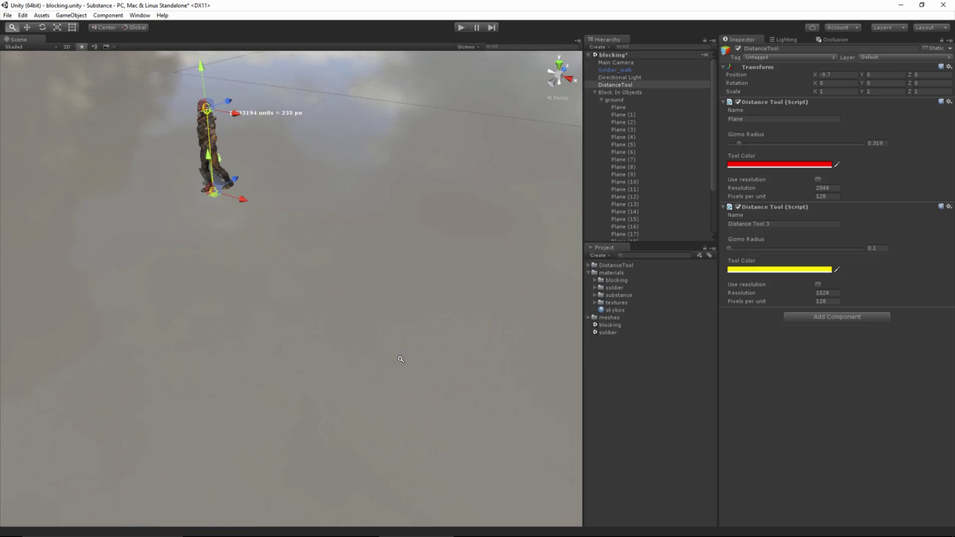
pyautogui.scroll(-2, 278, 246)
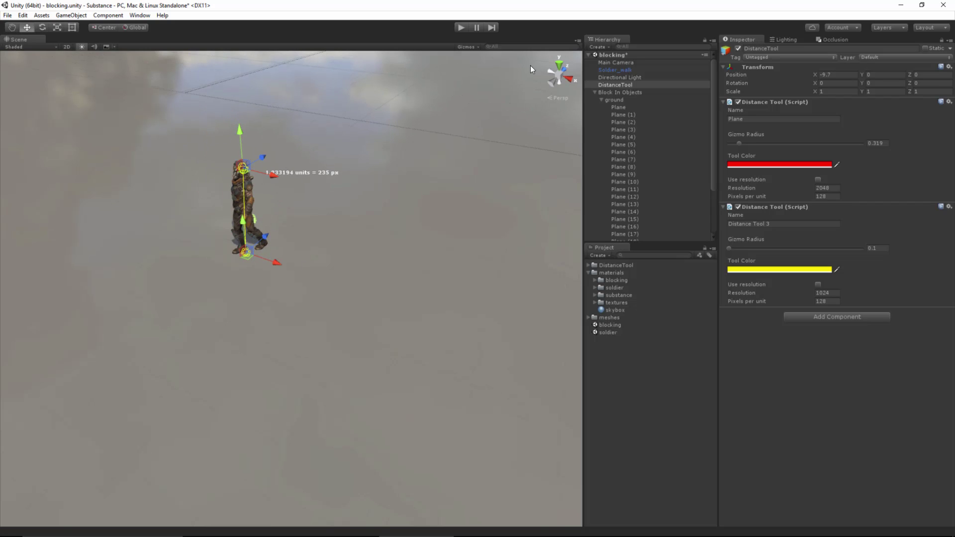
pyautogui.click(569, 80)
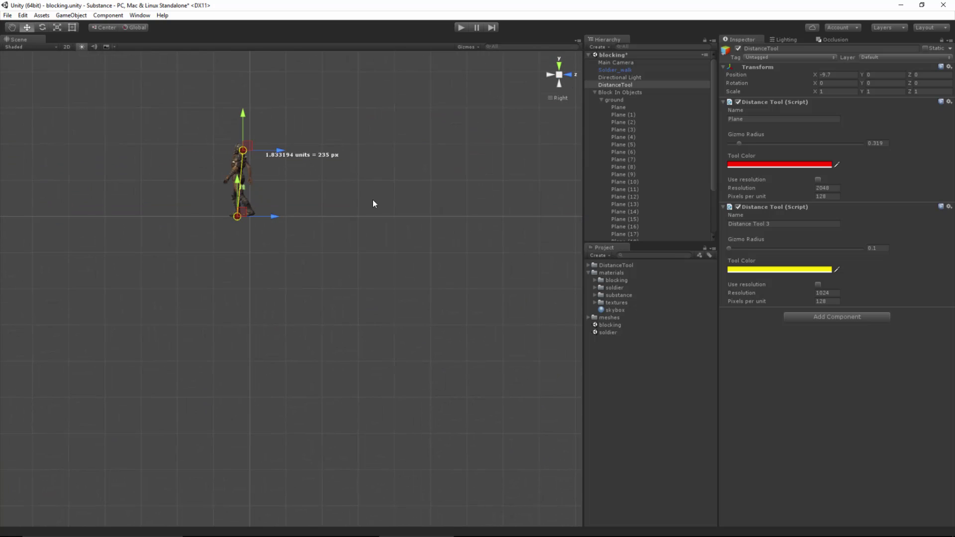
pyautogui.scroll(2, 243, 169)
pyautogui.moveTo(243, 169); pyautogui.dragTo(273, 228, button='middle')
pyautogui.scroll(3, 452, 377)
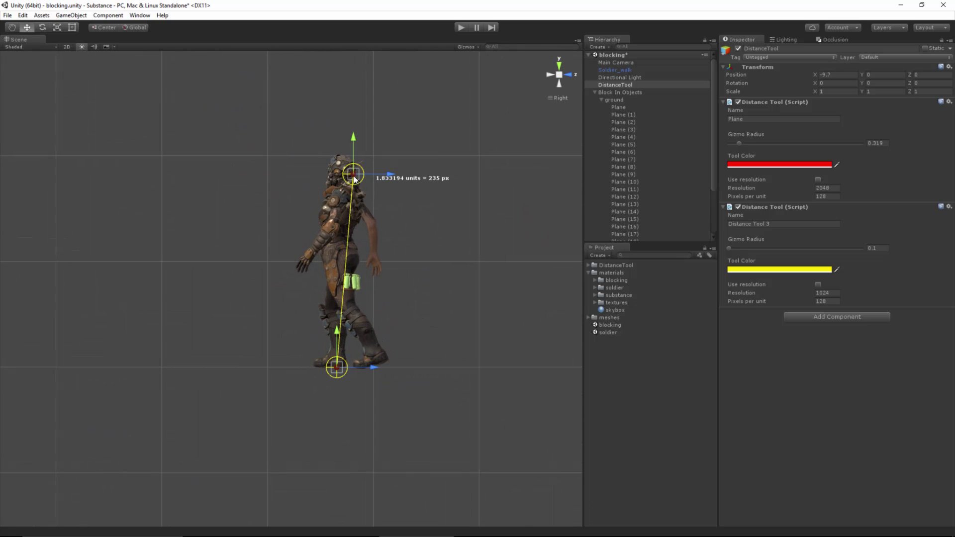
pyautogui.moveTo(354, 174); pyautogui.dragTo(341, 155)
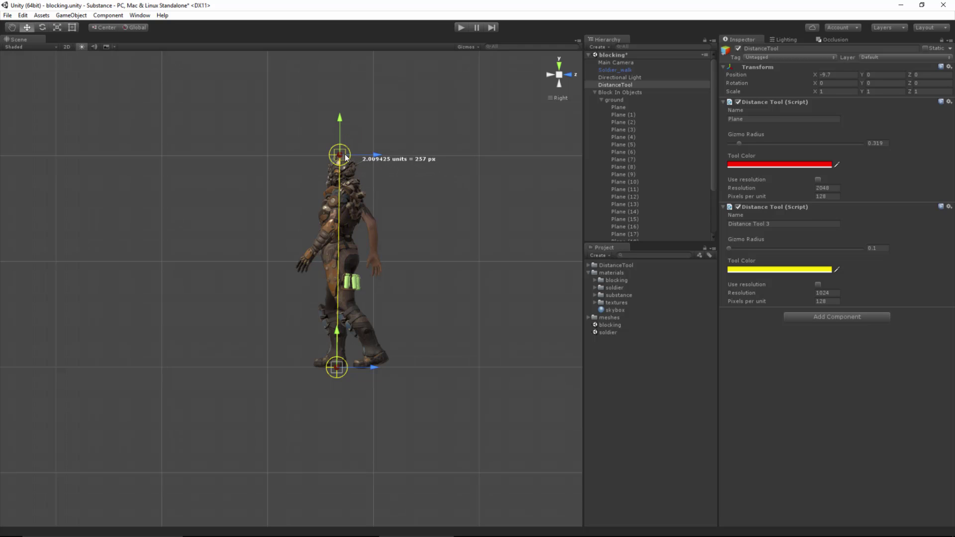
pyautogui.keyDown('alt'); pyautogui.moveTo(399, 195); pyautogui.dragTo(330, 128, button='right'); pyautogui.keyUp('alt')
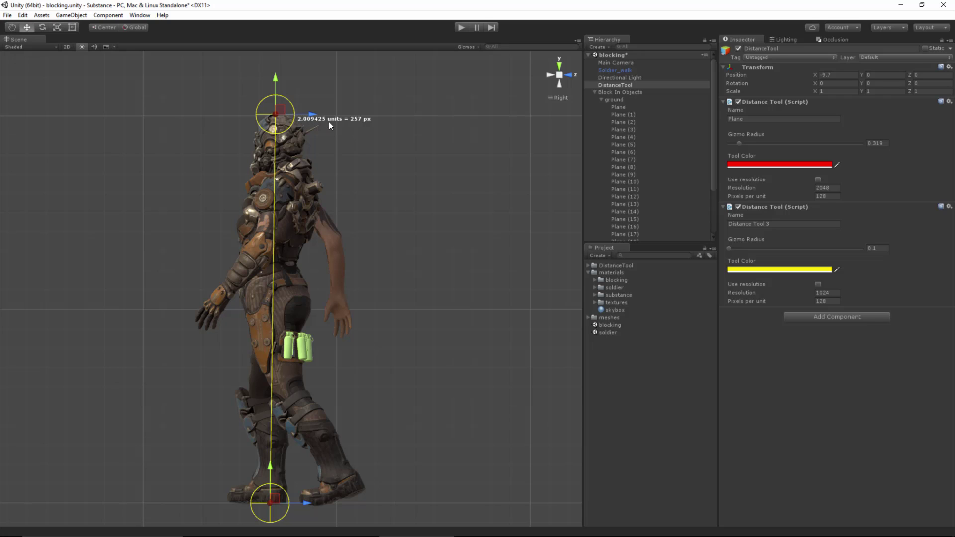
# Step: Return to perspective view and frame a ground Plane tile under the soldier
pyautogui.click(559, 75)
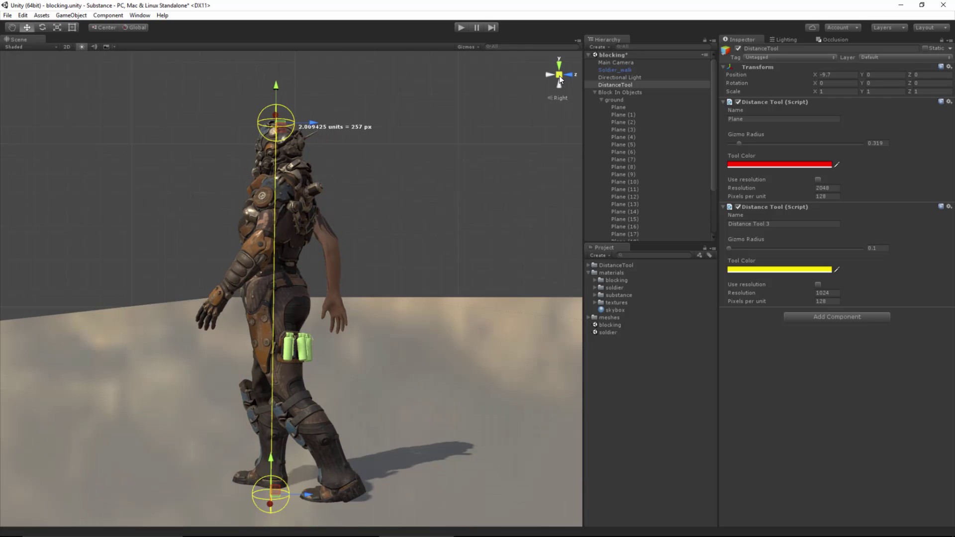
pyautogui.keyDown('alt'); pyautogui.moveTo(558, 75); pyautogui.dragTo(308, 269); pyautogui.keyUp('alt')
pyautogui.keyDown('alt'); pyautogui.moveTo(308, 268); pyautogui.dragTo(269, 301, button='right'); pyautogui.keyUp('alt')
pyautogui.keyDown('alt'); pyautogui.moveTo(268, 301); pyautogui.dragTo(306, 285); pyautogui.keyUp('alt')
pyautogui.keyDown('alt'); pyautogui.moveTo(306, 285); pyautogui.dragTo(314, 319, button='right'); pyautogui.keyUp('alt')
pyautogui.keyDown('alt'); pyautogui.moveTo(313, 320); pyautogui.dragTo(292, 313); pyautogui.keyUp('alt')
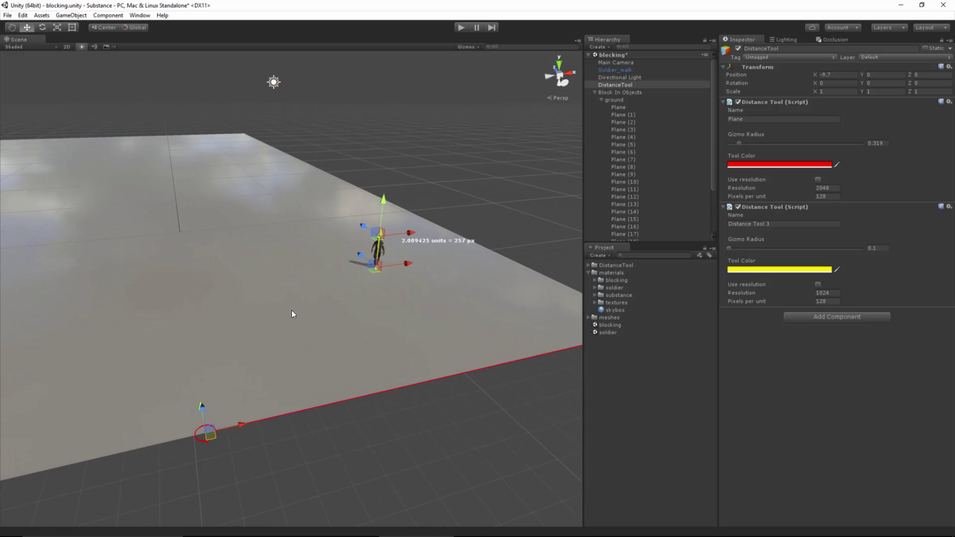
pyautogui.click(291, 310)
pyautogui.press('f')
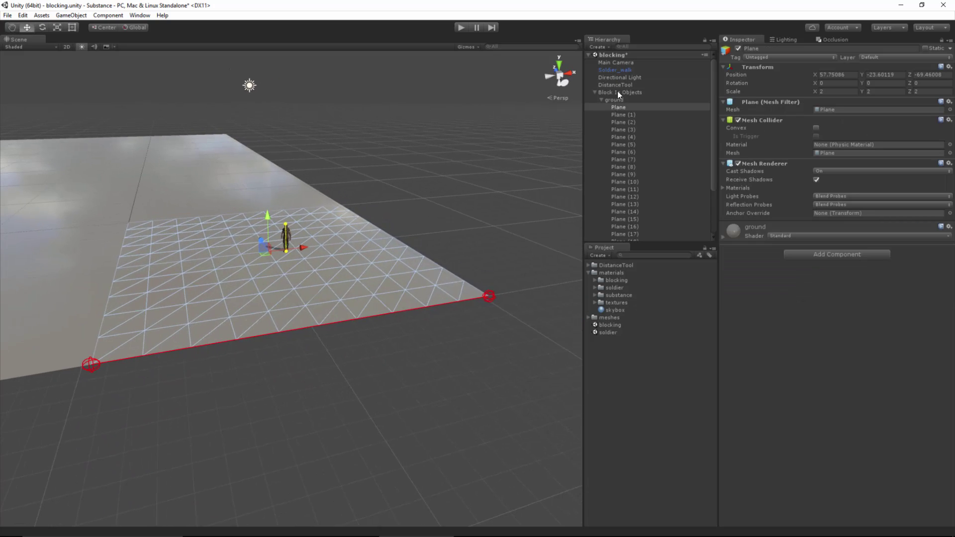
# Step: Check the DistanceTool markers, frame the central tile, and expand the substance folder showing Rock_Ground
pyautogui.click(619, 84)
pyautogui.keyDown('alt'); pyautogui.moveTo(405, 383); pyautogui.dragTo(347, 253); pyautogui.keyUp('alt')
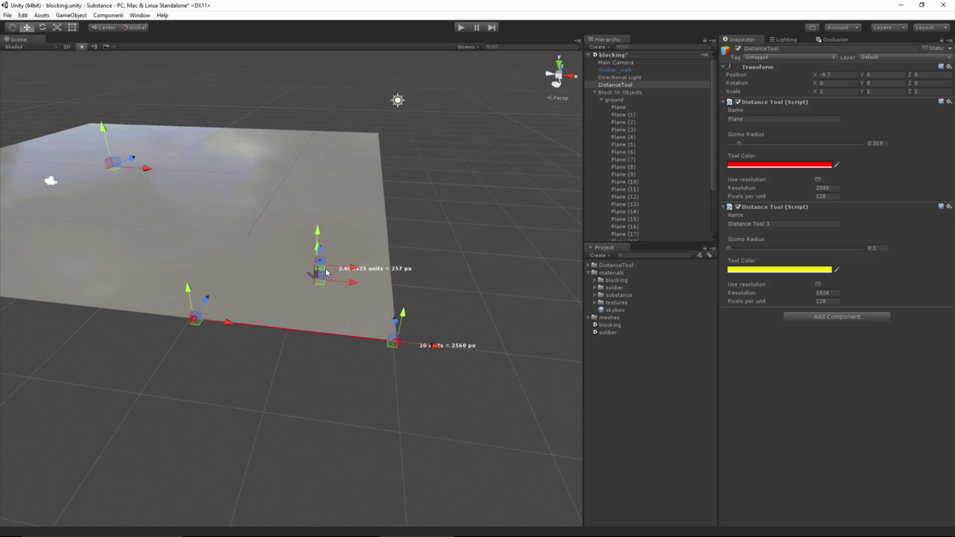
pyautogui.keyDown('alt'); pyautogui.moveTo(300, 322); pyautogui.dragTo(390, 175); pyautogui.keyUp('alt')
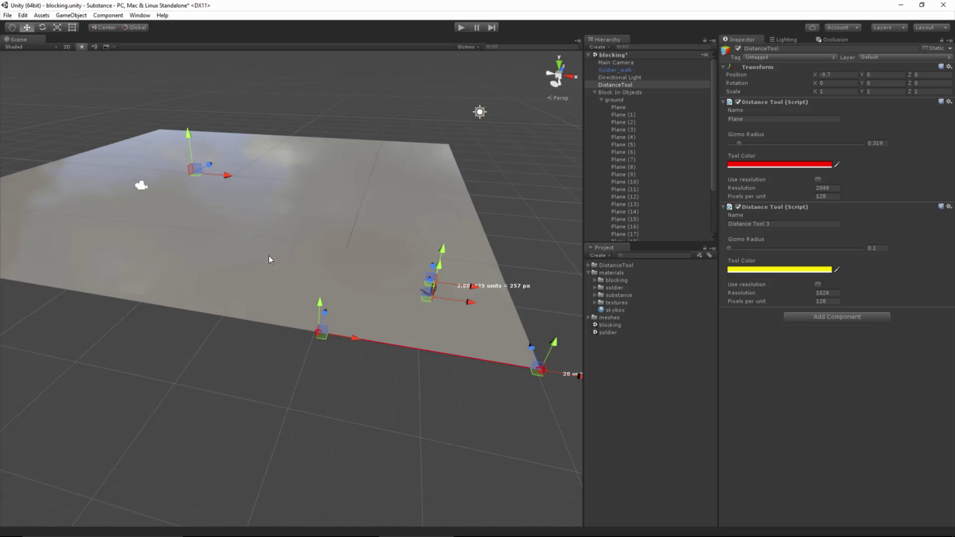
pyautogui.moveTo(451, 368); pyautogui.dragTo(310, 273, button='right')
pyautogui.click(310, 275)
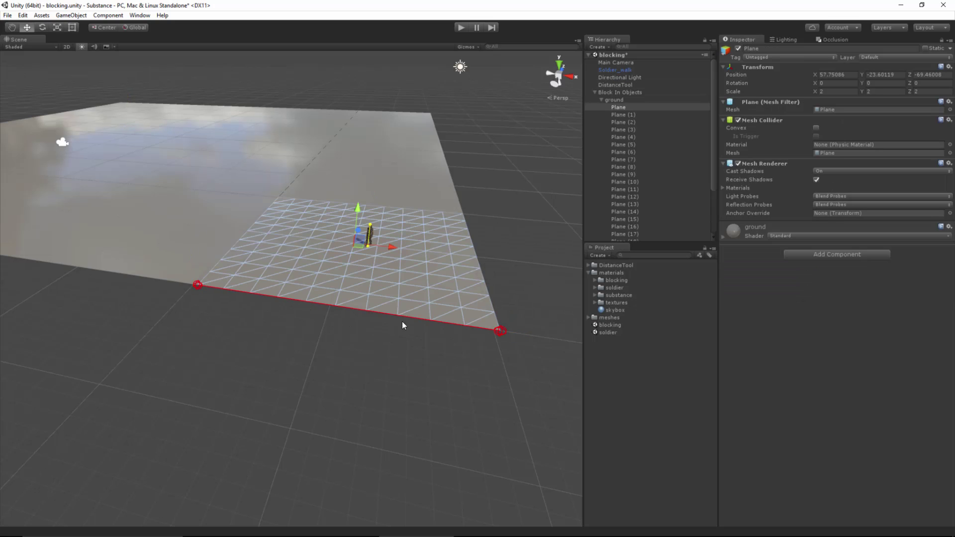
pyautogui.moveTo(350, 316); pyautogui.dragTo(479, 384, button='right')
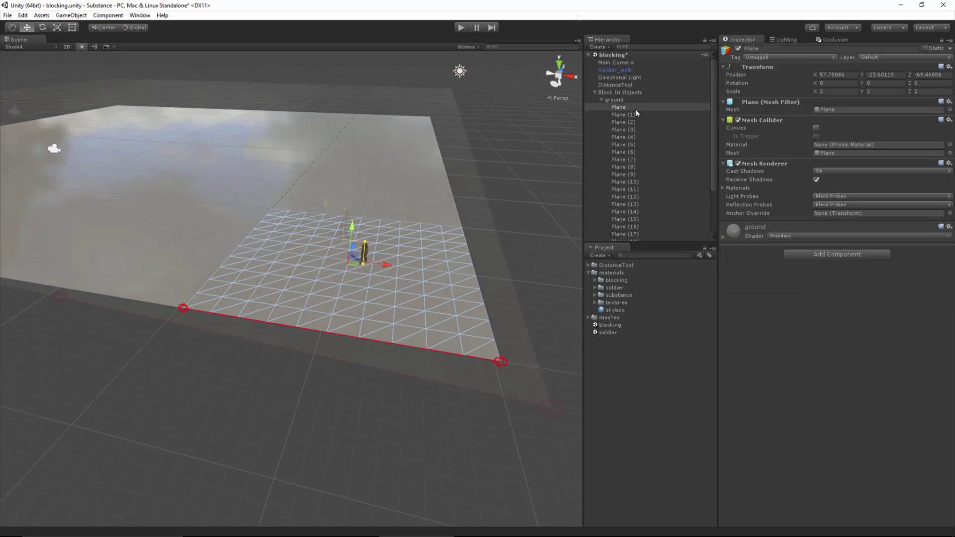
pyautogui.press('f')
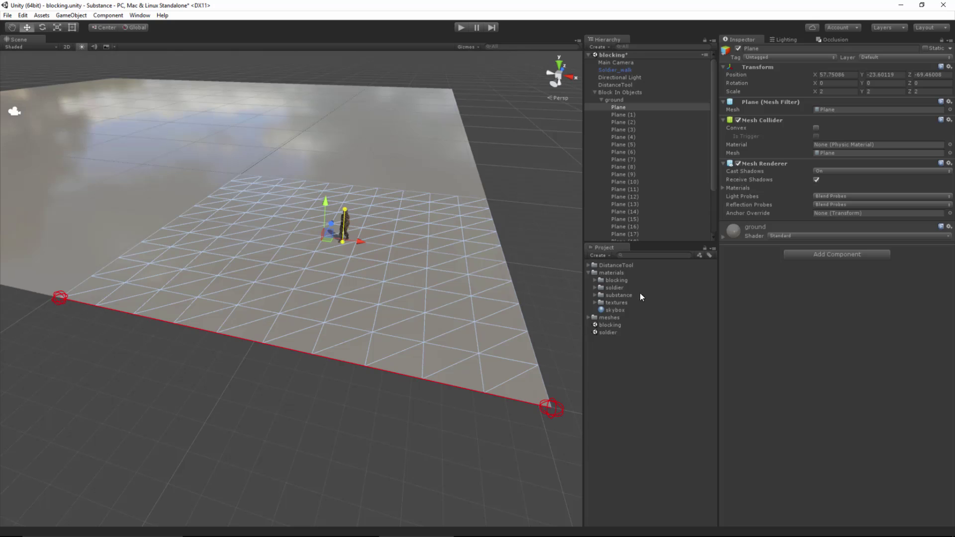
pyautogui.click(594, 295)
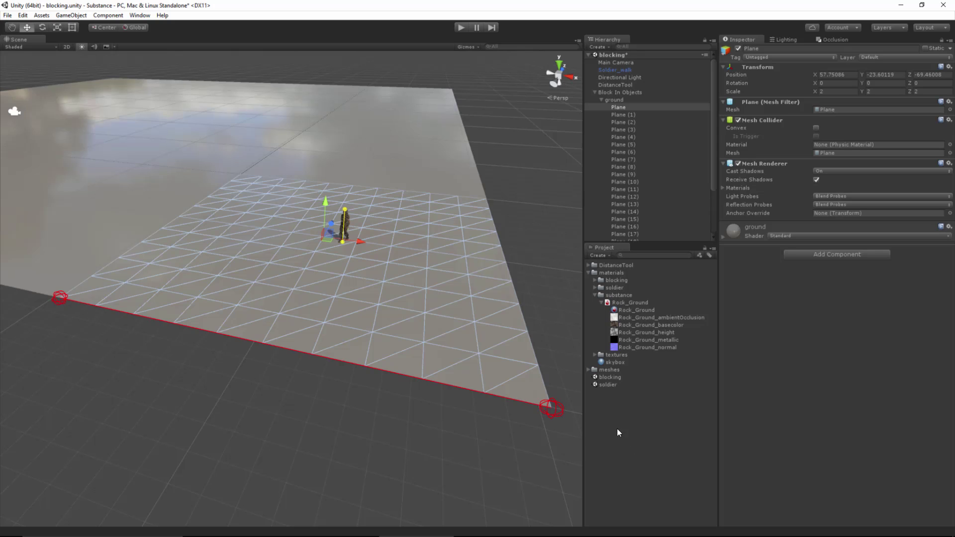
pyautogui.rightClick(608, 405)
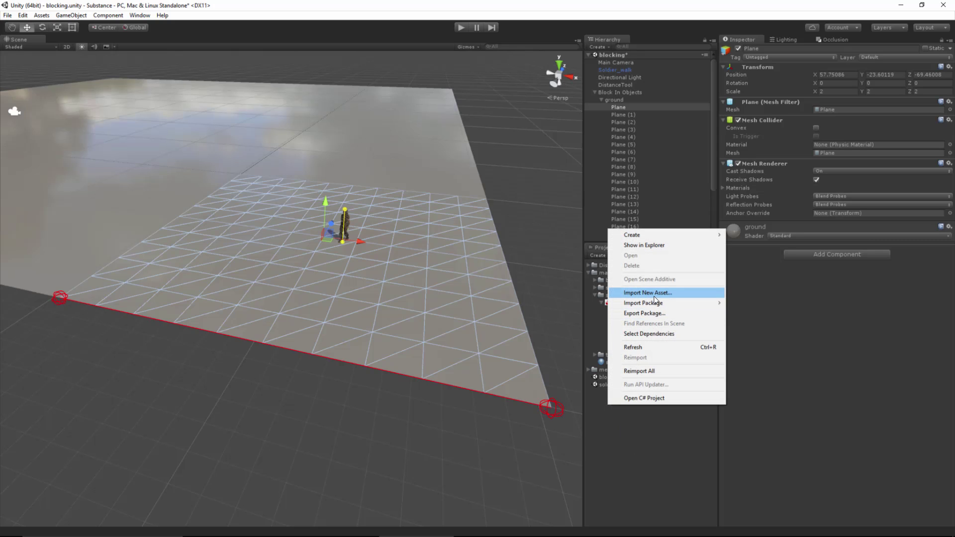
# Step: Drag the Rock_Ground material onto the central ground Plane and move in toward the soldier
pyautogui.click(643, 406)
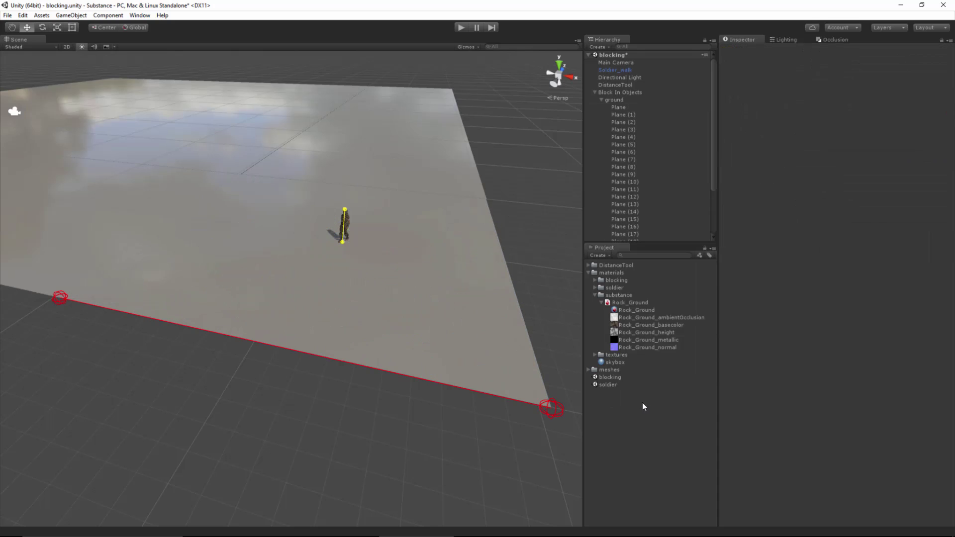
pyautogui.click(647, 312)
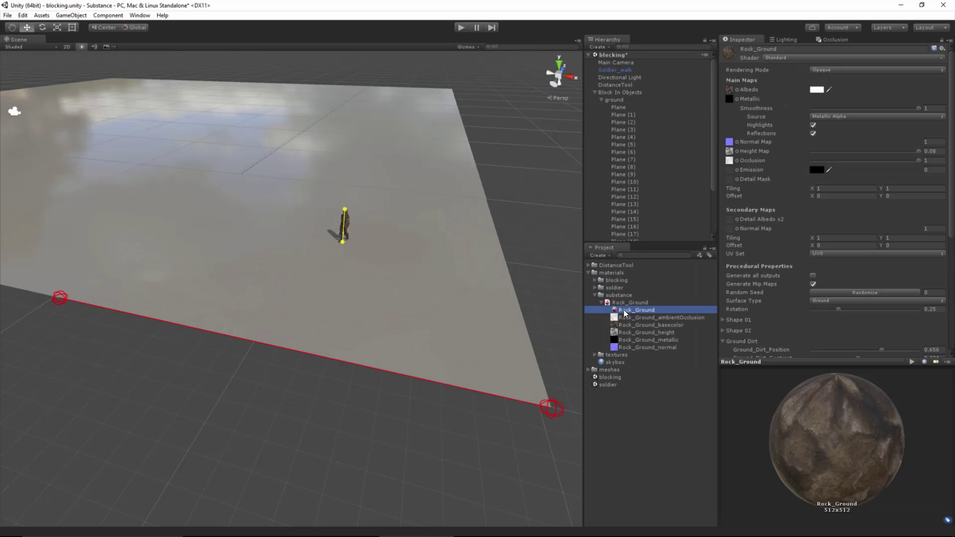
pyautogui.moveTo(624, 313); pyautogui.dragTo(404, 283)
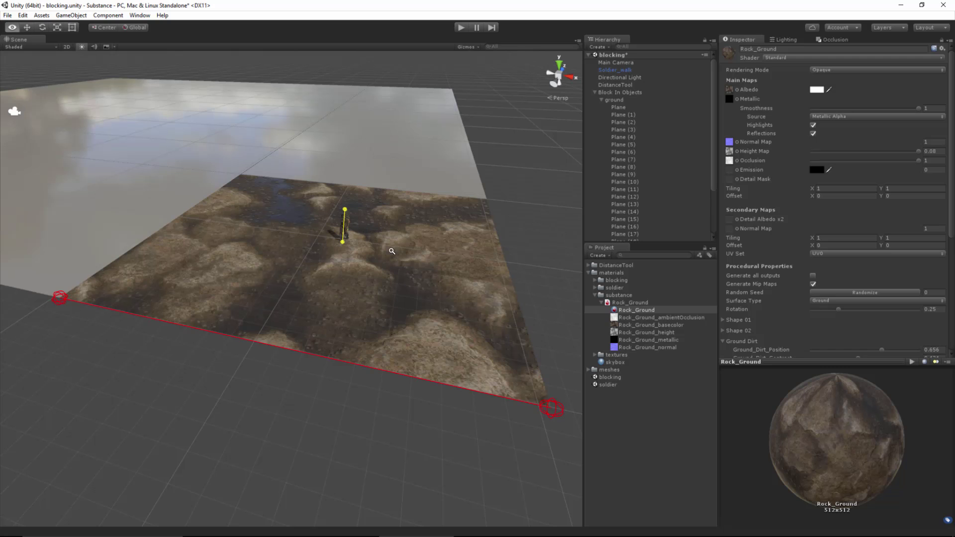
pyautogui.keyDown('alt'); pyautogui.moveTo(446, 282); pyautogui.dragTo(373, 296, button='right'); pyautogui.keyUp('alt')
pyautogui.moveTo(358, 207); pyautogui.dragTo(324, 219, button='middle')
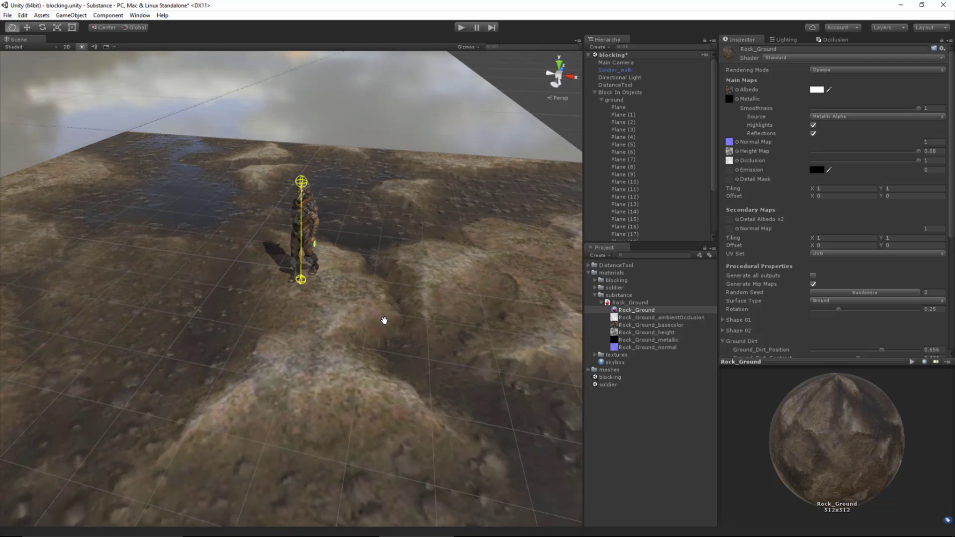
pyautogui.keyDown('alt'); pyautogui.moveTo(324, 219); pyautogui.dragTo(377, 286); pyautogui.keyUp('alt')
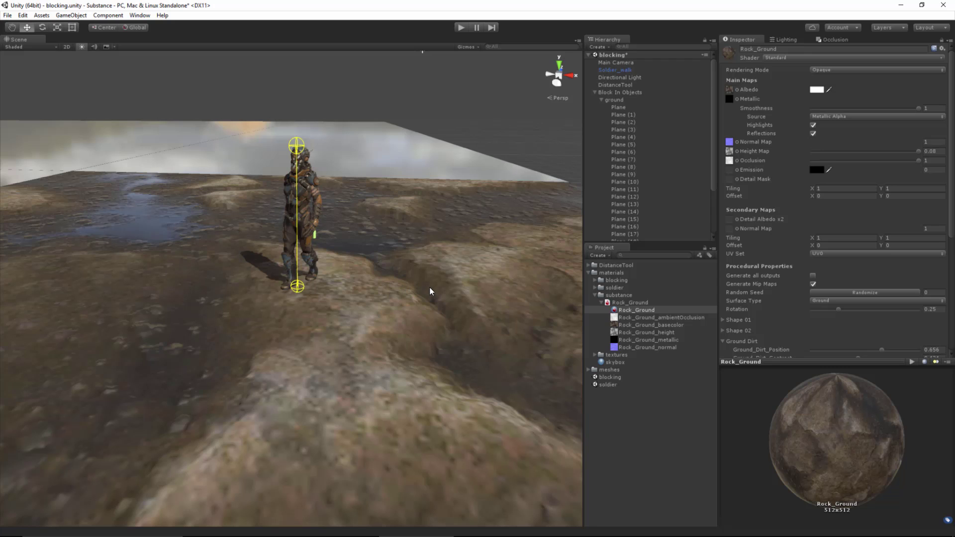
# Step: Set Rock_Ground tiling to 5 by 5, after first trying 4 by 4
pyautogui.click(832, 189)
pyautogui.write('4')
pyautogui.click(894, 188)
pyautogui.write('4')
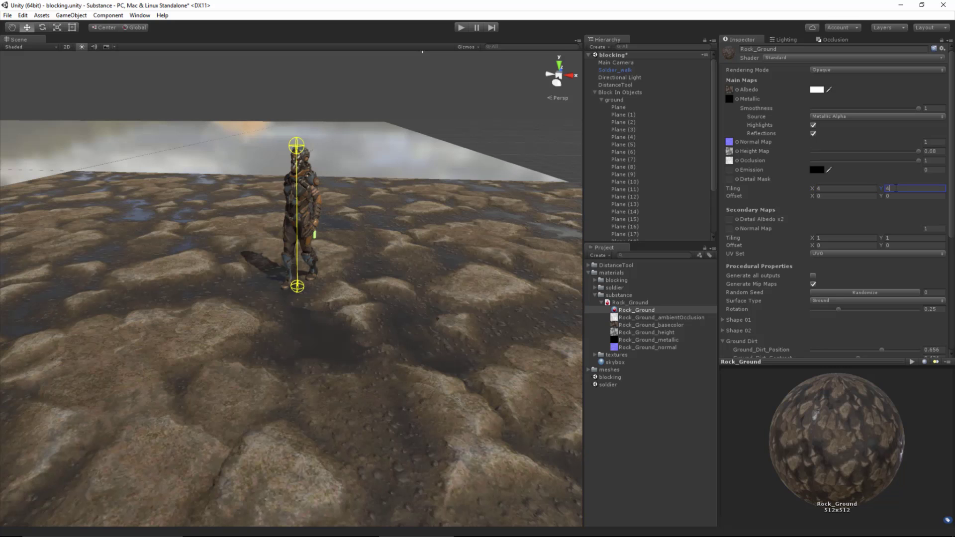
pyautogui.keyDown('alt'); pyautogui.moveTo(397, 303); pyautogui.dragTo(378, 314); pyautogui.keyUp('alt')
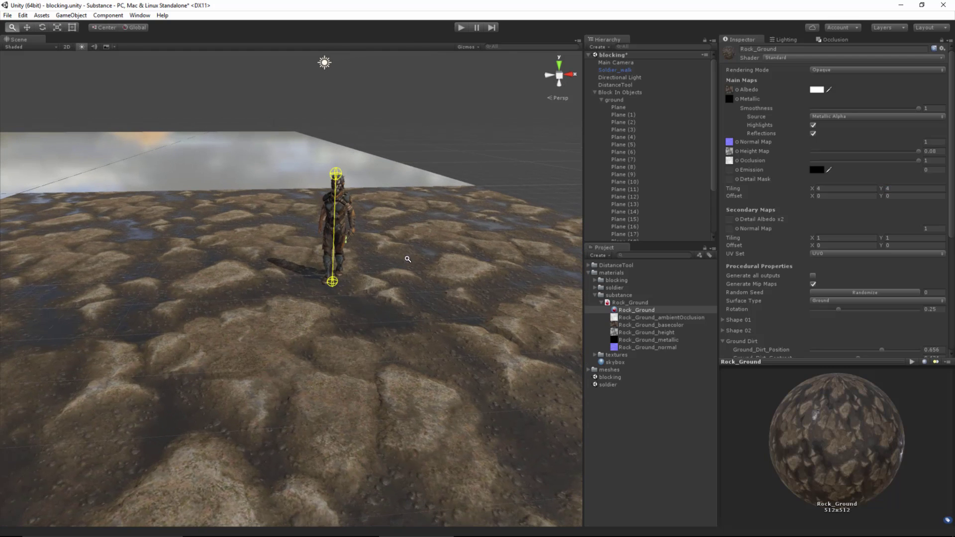
pyautogui.keyDown('alt'); pyautogui.moveTo(409, 262); pyautogui.dragTo(428, 226, button='right'); pyautogui.keyUp('alt')
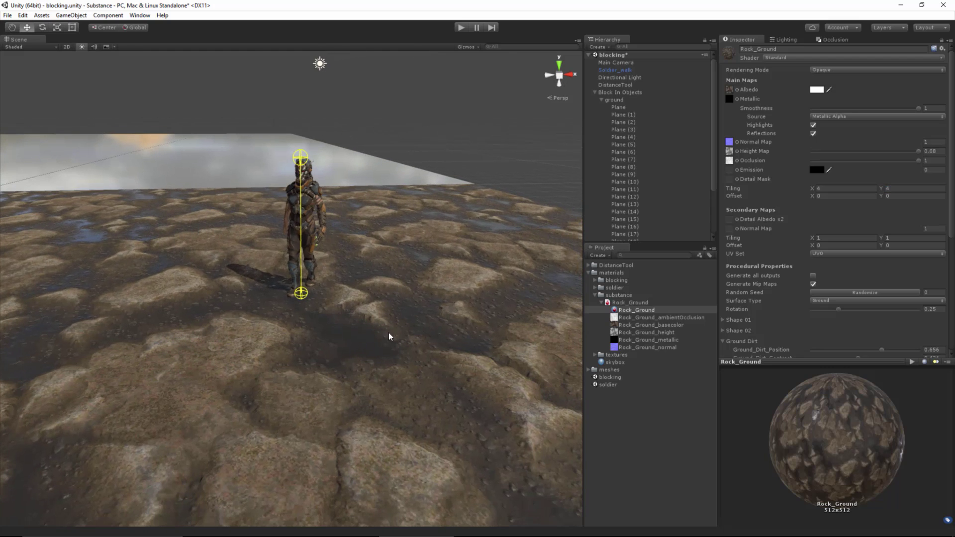
pyautogui.scroll(3, 330, 164)
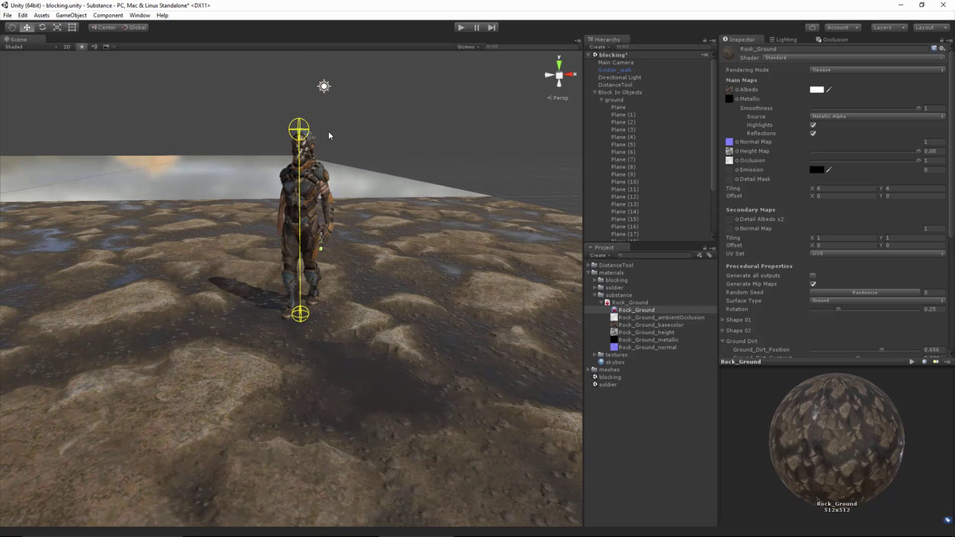
pyautogui.keyDown('alt'); pyautogui.moveTo(455, 355); pyautogui.dragTo(426, 351); pyautogui.keyUp('alt')
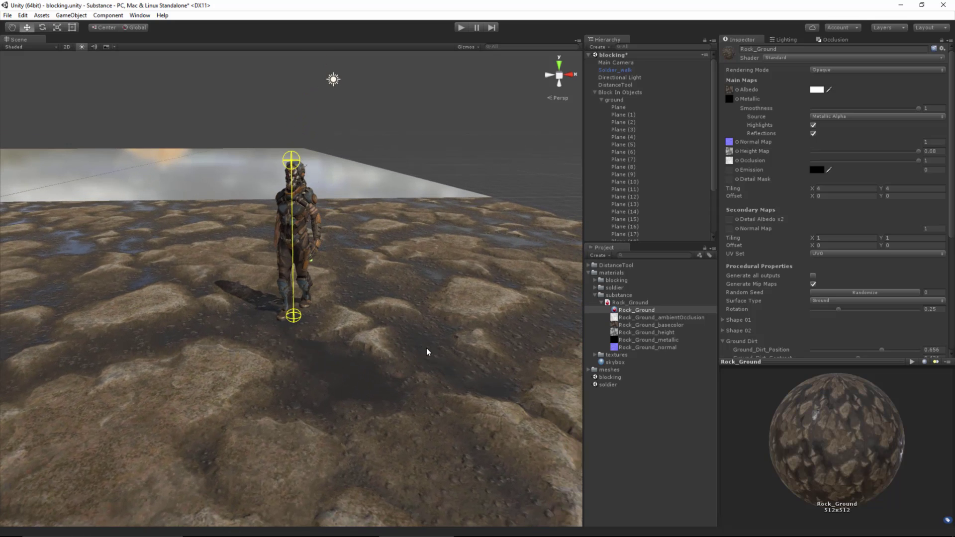
pyautogui.click(817, 187)
pyautogui.write('5')
pyautogui.press('Tab')
pyautogui.write('5')
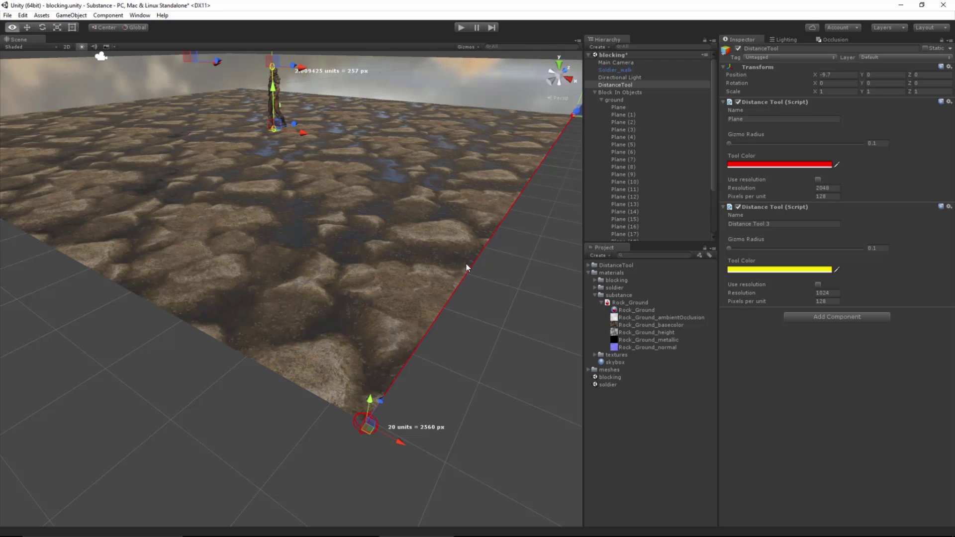
# Step: Bring up Rock_Ground's generated textures and its 512 × 512 compressed Standalone override in the Inspector
pyautogui.click(628, 310)
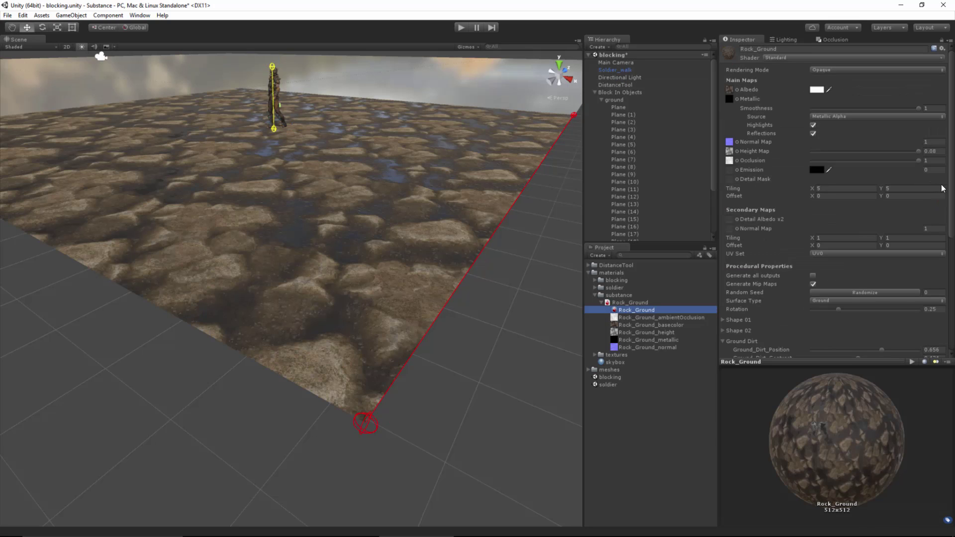
pyautogui.moveTo(944, 188); pyautogui.dragTo(945, 294)
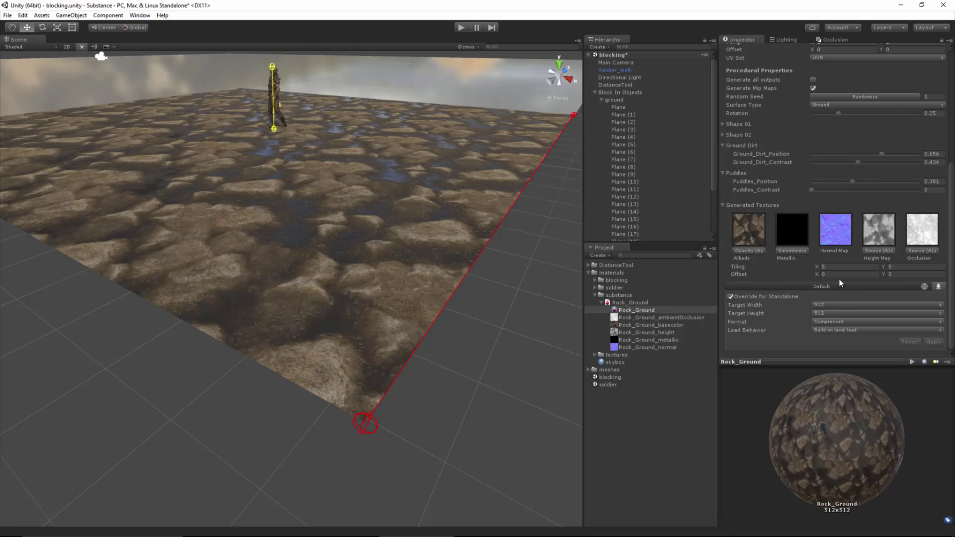
pyautogui.scroll(3, 950, 176)
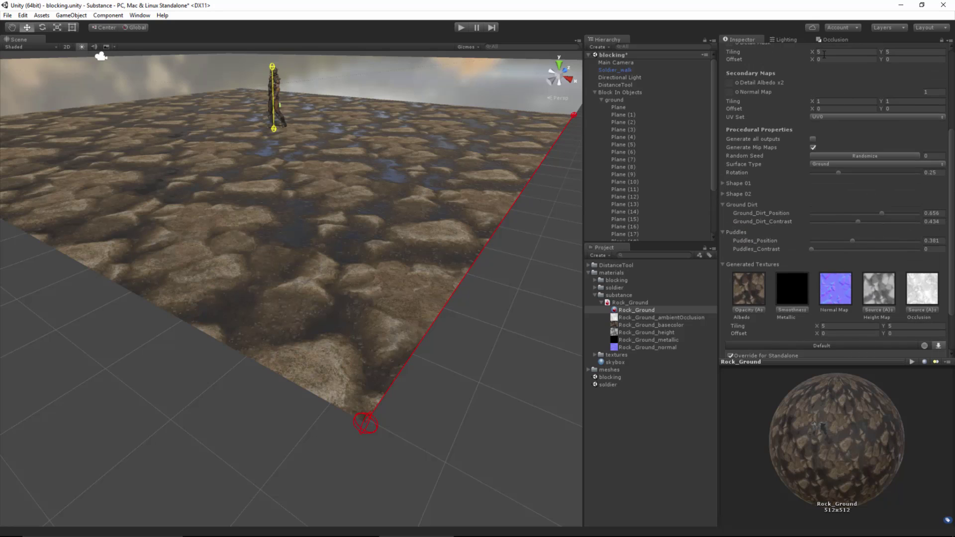
pyautogui.scroll(-3, 816, 322)
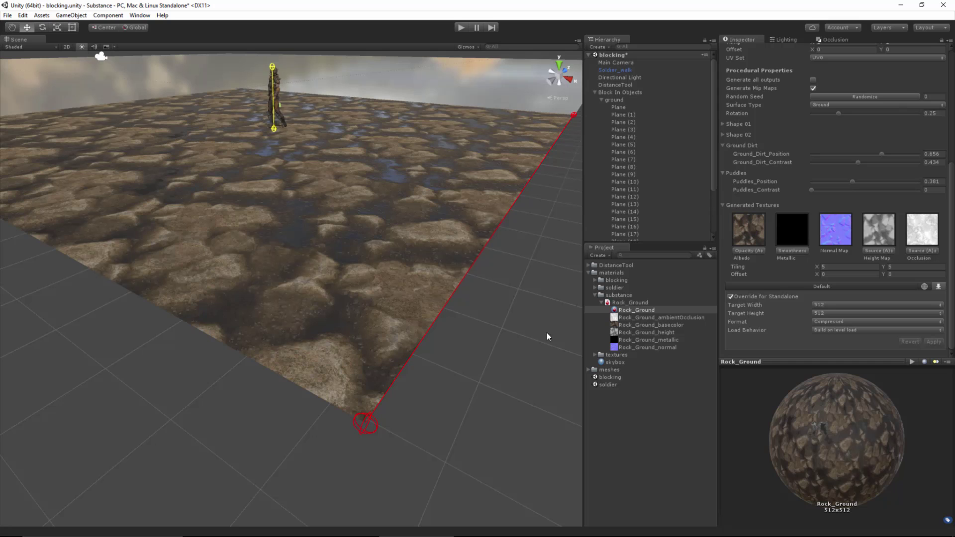
pyautogui.keyDown('alt'); pyautogui.moveTo(293, 185); pyautogui.dragTo(373, 255, button='right'); pyautogui.keyUp('alt')
pyautogui.press('alt')
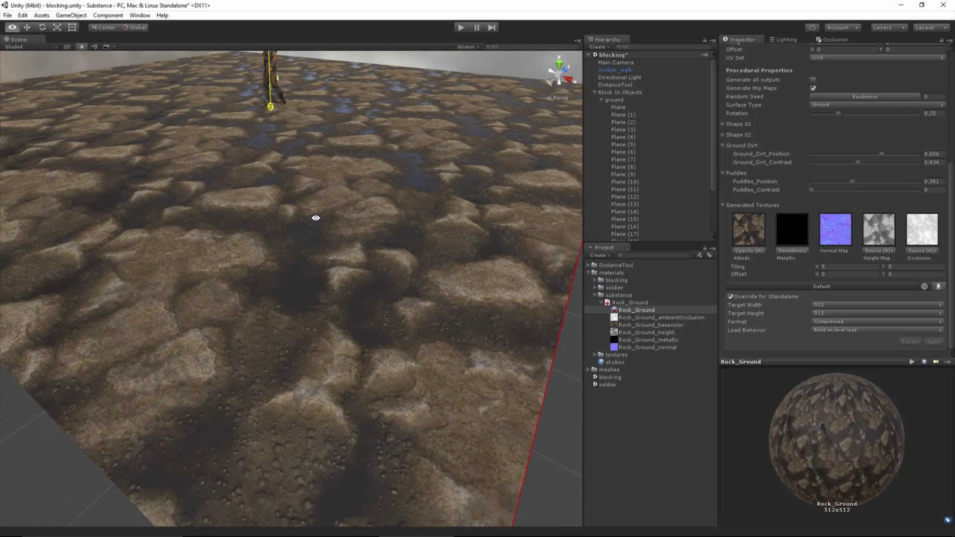
pyautogui.keyDown('alt'); pyautogui.moveTo(315, 218); pyautogui.dragTo(317, 257); pyautogui.keyUp('alt')
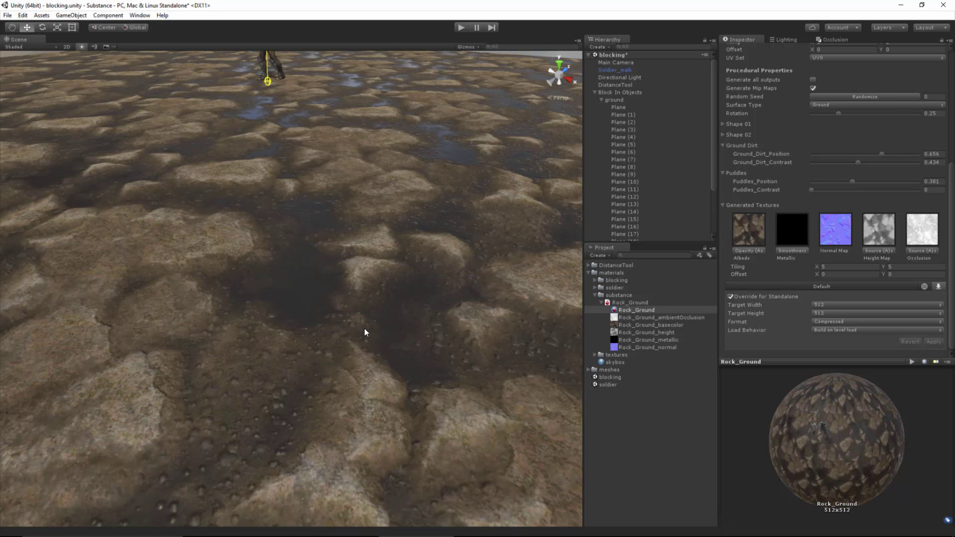
pyautogui.keyDown('alt'); pyautogui.scroll(-10, 378, 348); pyautogui.keyUp('alt')
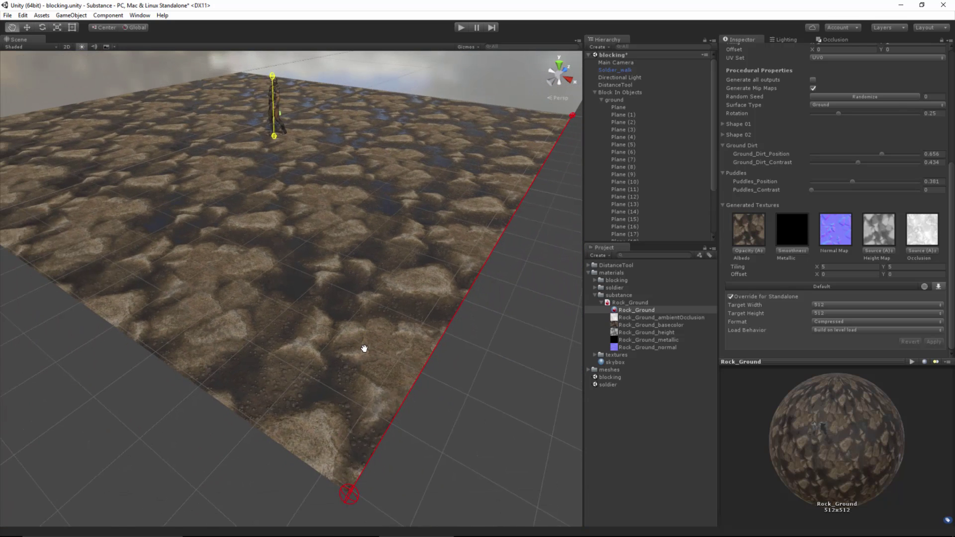
# Step: Change the ground Distance Tool's Pixels per unit from 128 to 256, so the plane reads 5120 px
pyautogui.click(420, 330)
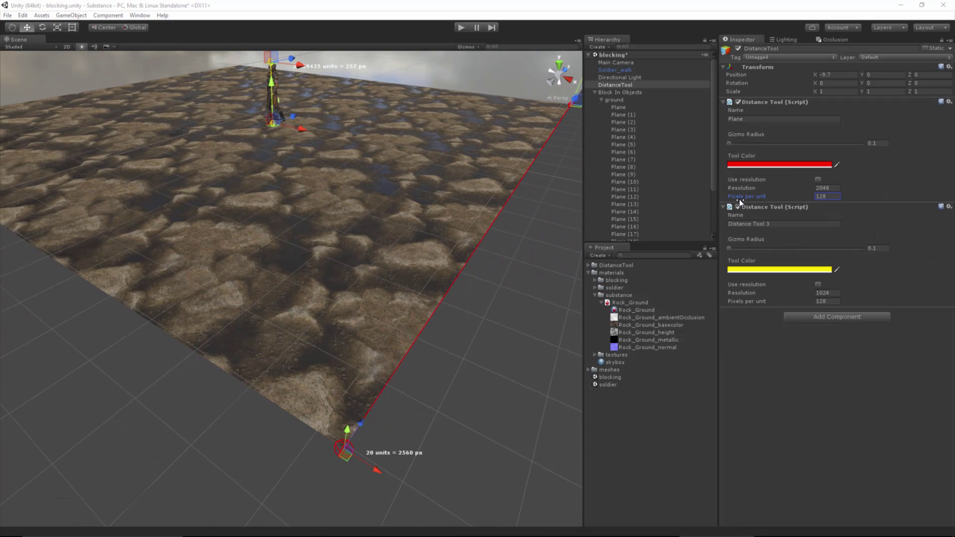
pyautogui.doubleClick(823, 197)
pyautogui.write('256')
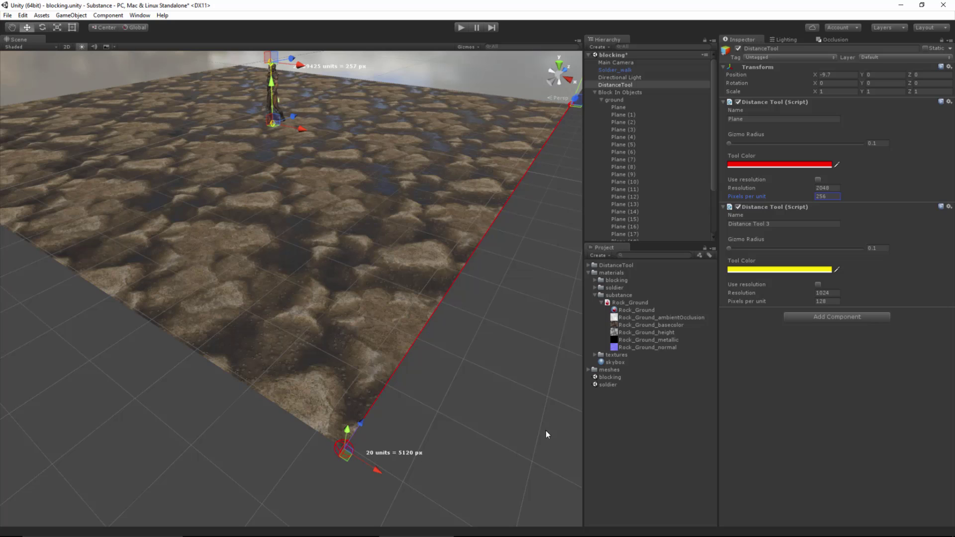
# Step: Set Rock_Ground's Standalone target width and height to 1024 × 1024 and apply the change
pyautogui.click(630, 310)
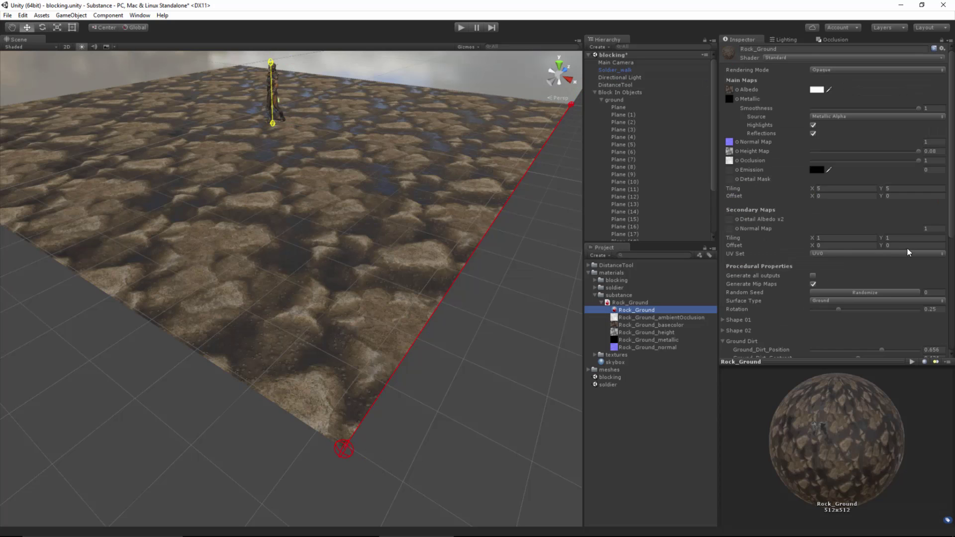
pyautogui.scroll(-5, 887, 317)
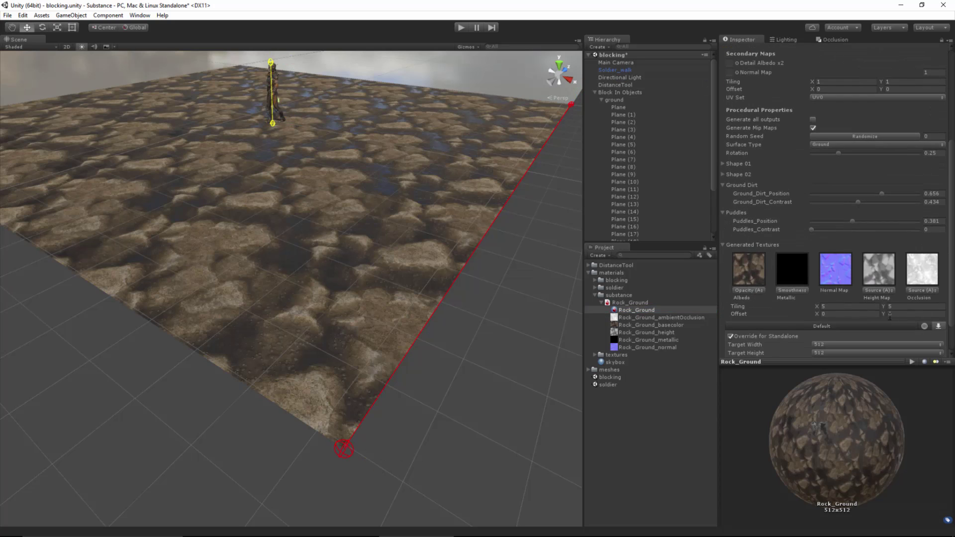
pyautogui.click(815, 345)
pyautogui.click(822, 406)
pyautogui.click(821, 353)
pyautogui.click(832, 414)
pyautogui.scroll(-2, 934, 343)
pyautogui.click(934, 343)
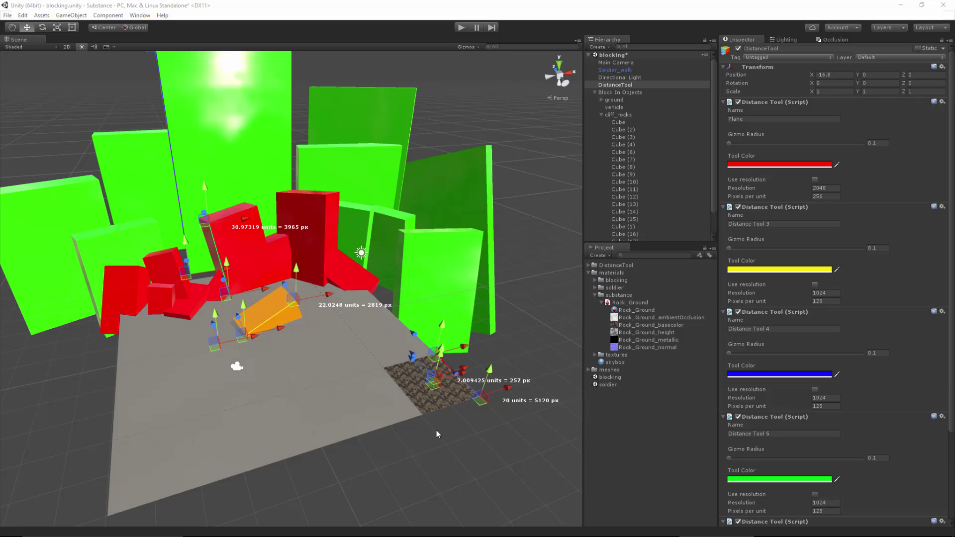
pyautogui.moveTo(377, 312); pyautogui.dragTo(395, 360, button='right')
pyautogui.press('w')
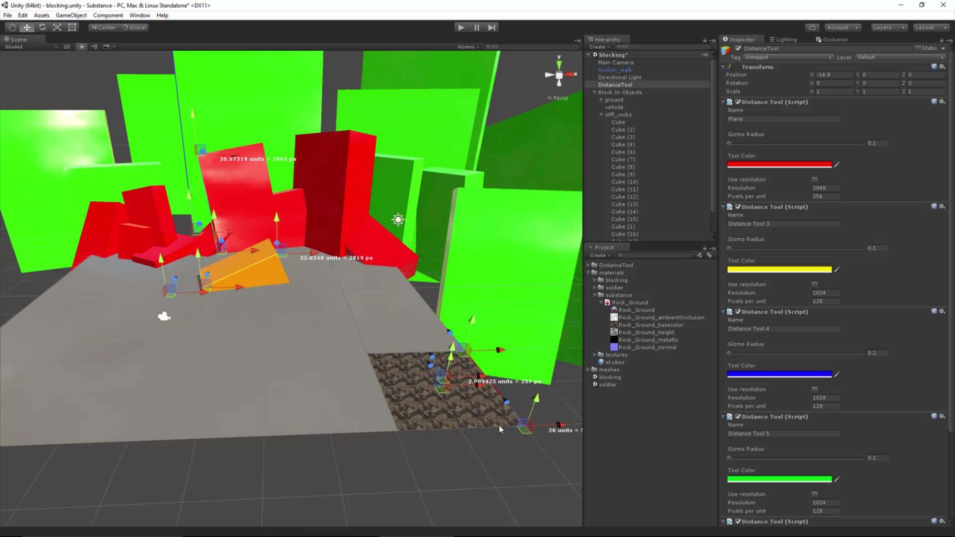
pyautogui.moveTo(398, 359); pyautogui.dragTo(407, 387, button='right')
pyautogui.click(398, 370)
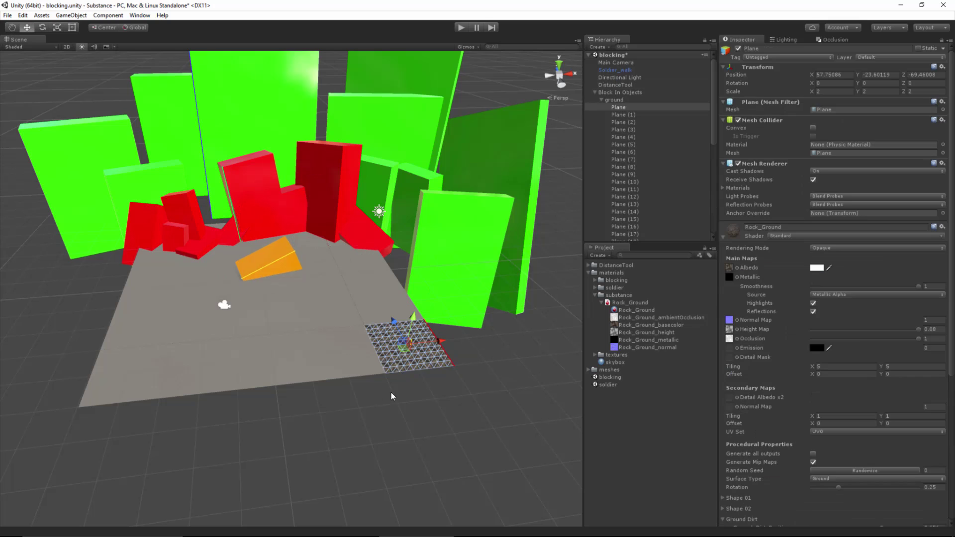
pyautogui.keyDown('shift'); pyautogui.click(348, 371); pyautogui.keyUp('shift')
pyautogui.keyDown('shift'); pyautogui.click(280, 376); pyautogui.keyUp('shift')
pyautogui.keyDown('shift'); pyautogui.click(224, 395); pyautogui.keyUp('shift')
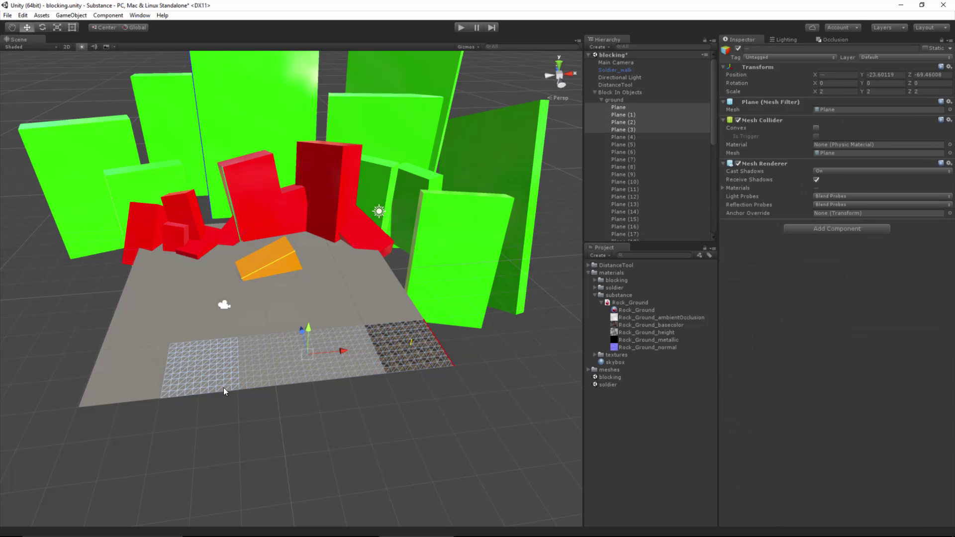
pyautogui.keyDown('shift'); pyautogui.click(131, 390); pyautogui.keyUp('shift')
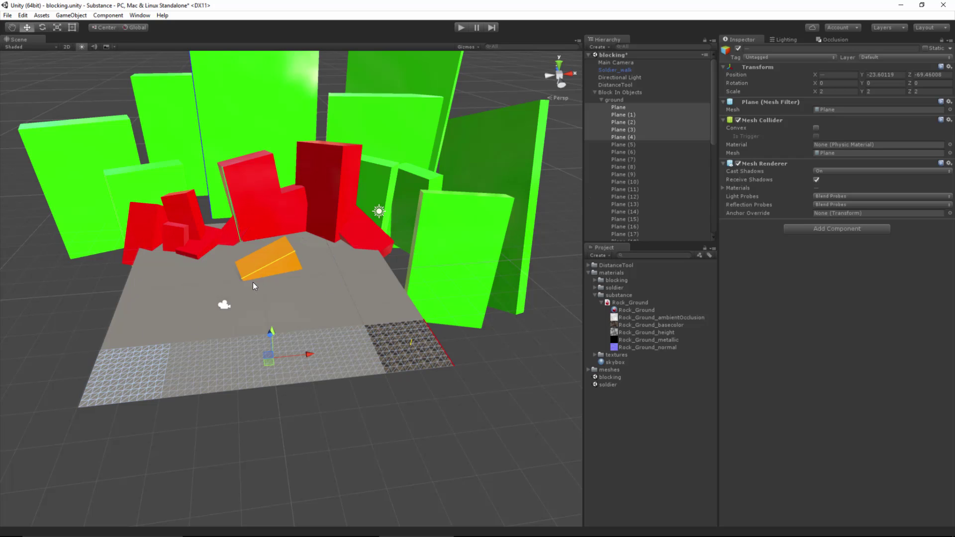
pyautogui.press('alt')
pyautogui.keyDown('alt'); pyautogui.moveTo(339, 151); pyautogui.dragTo(231, 71); pyautogui.keyUp('alt')
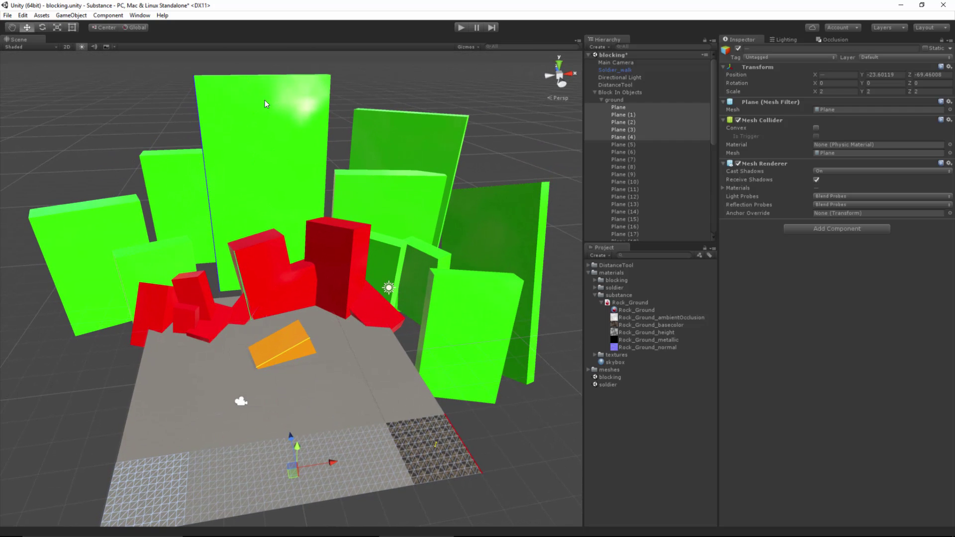
# Step: Inspect the Distance Tool readouts: green wall 11631 px, red cliff 3965 px, orange ramp 2819 px
pyautogui.click(619, 83)
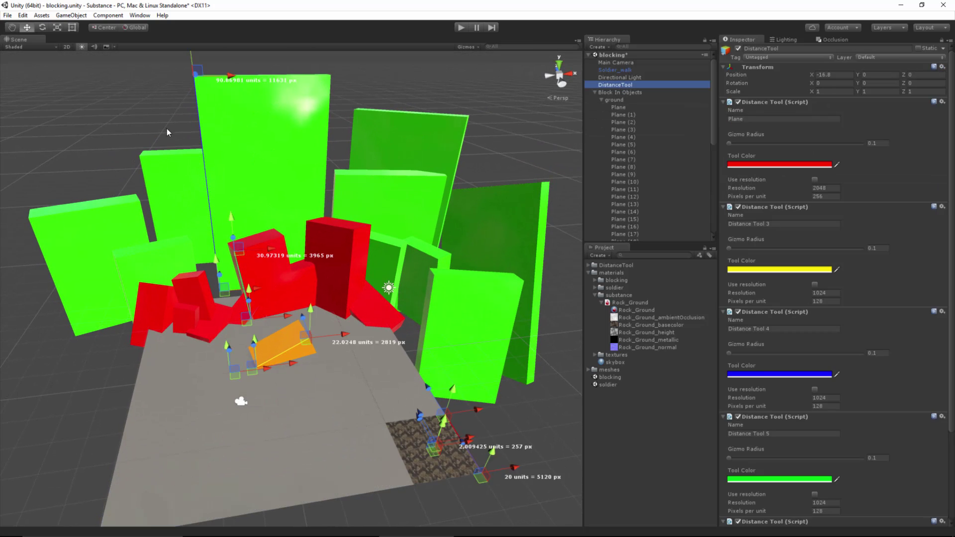
pyautogui.scroll(5, 351, 231)
pyautogui.scroll(5, 351, 231)
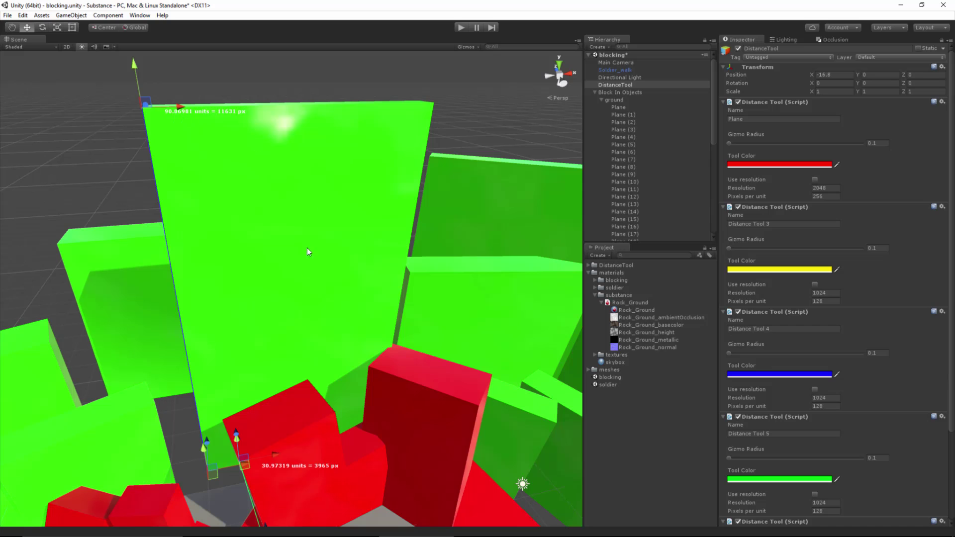
pyautogui.moveTo(306, 266); pyautogui.dragTo(192, 166, button='right')
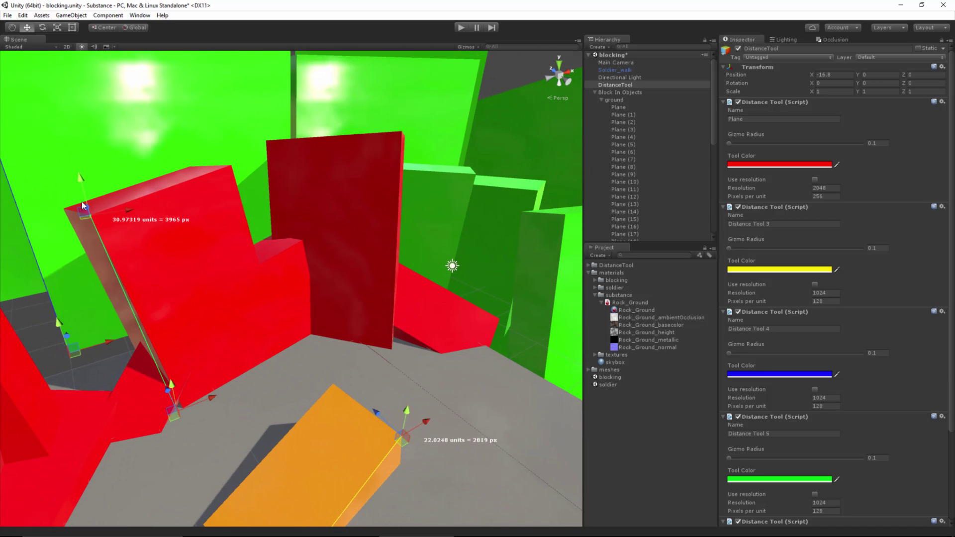
pyautogui.moveTo(250, 318); pyautogui.dragTo(288, 355, button='middle')
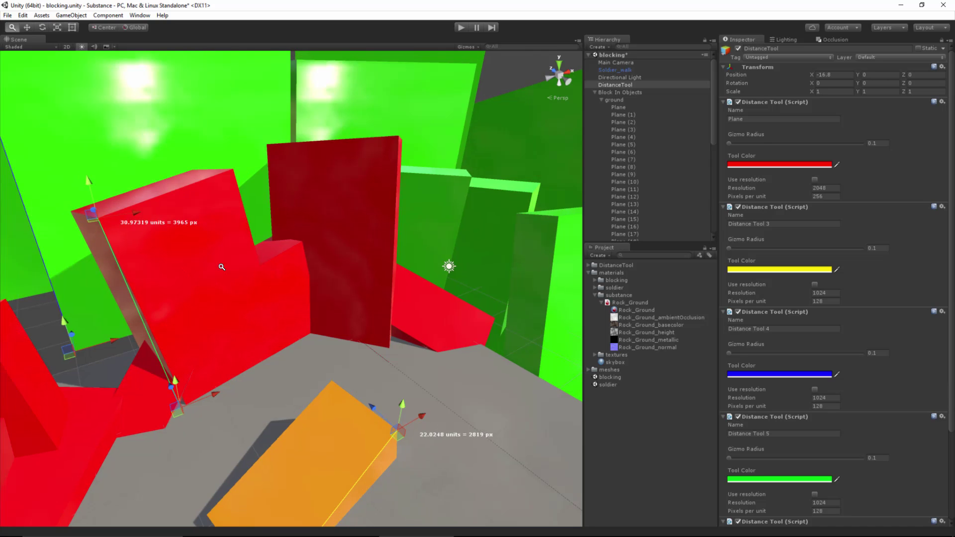
pyautogui.keyDown('alt'); pyautogui.moveTo(288, 355); pyautogui.dragTo(359, 220, button='right'); pyautogui.keyUp('alt')
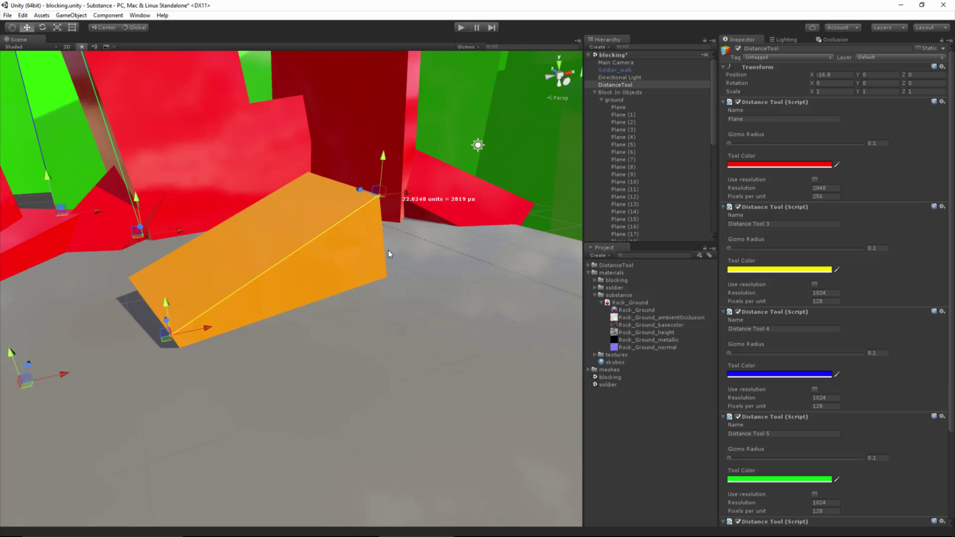
pyautogui.keyDown('alt'); pyautogui.moveTo(409, 312); pyautogui.dragTo(220, 197, button='right'); pyautogui.keyUp('alt')
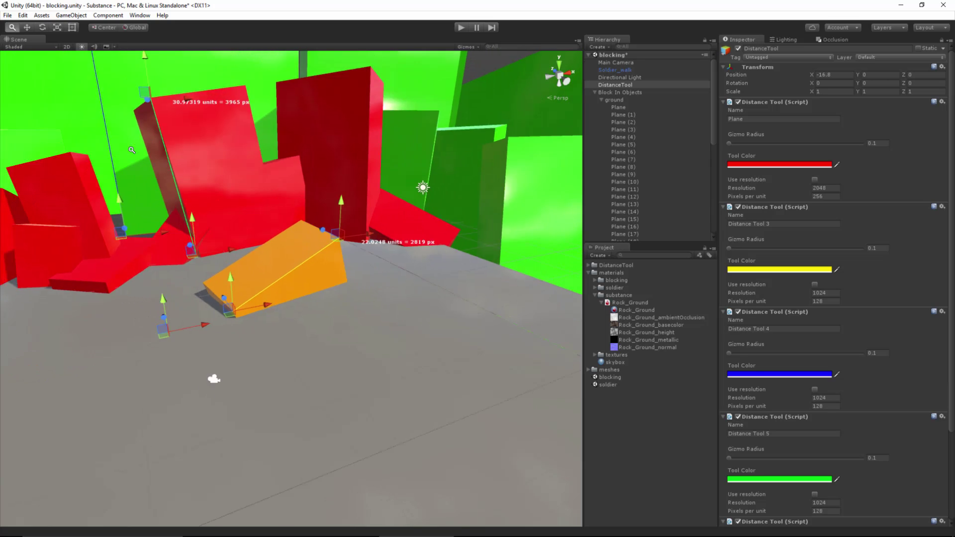
pyautogui.keyDown('alt'); pyautogui.moveTo(220, 198); pyautogui.dragTo(351, 329); pyautogui.keyUp('alt')
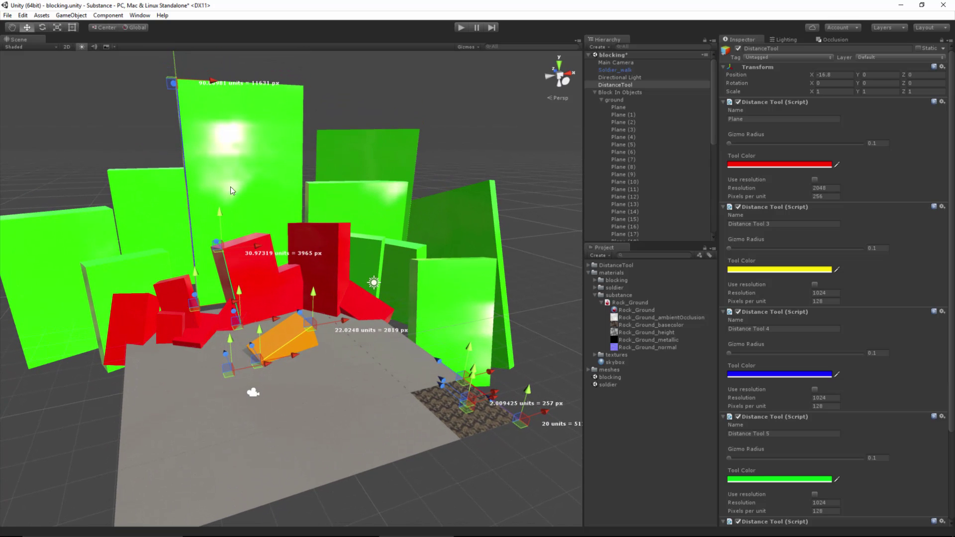